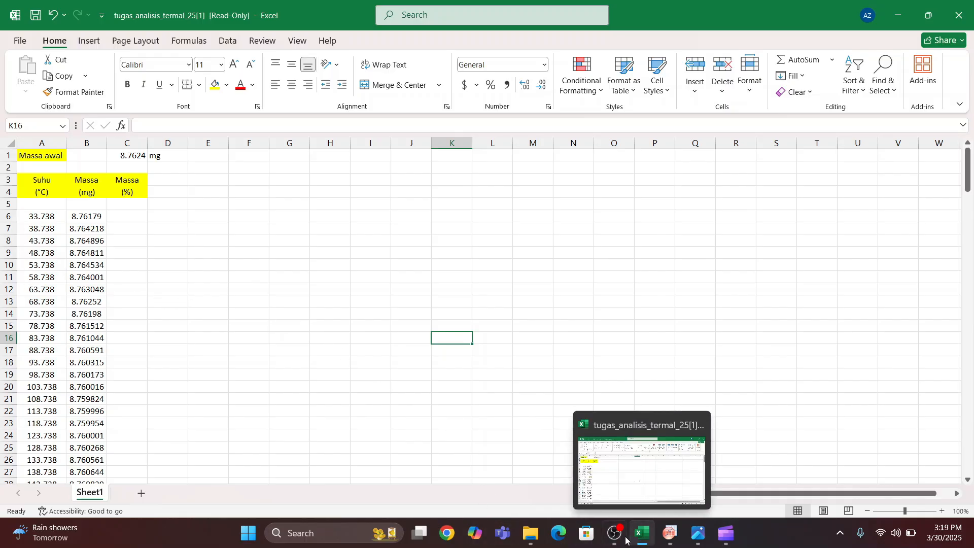
# Step: Open the reference image Kurva TGA dan DTA from the Photo folder, examine its curves, and return to the Excel workbook
pyautogui.click(530, 533)
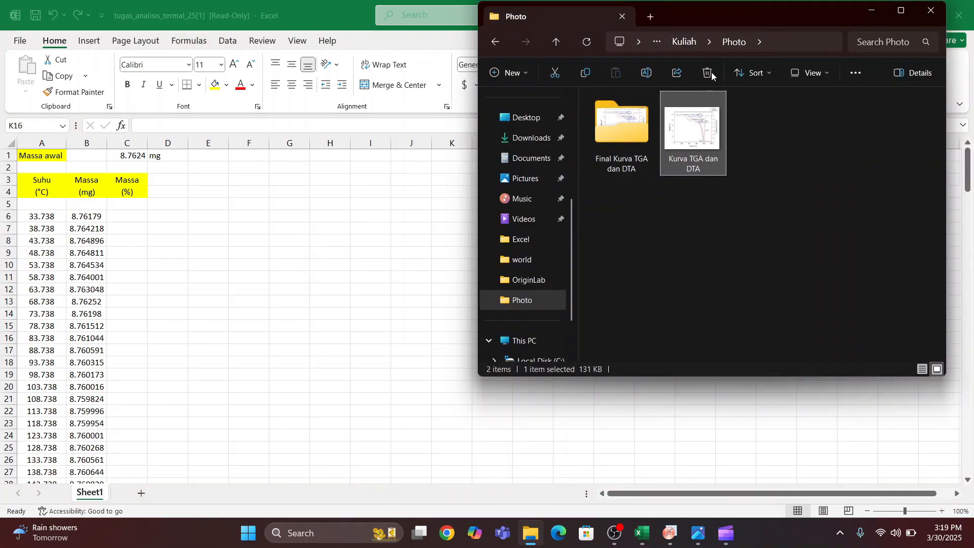
pyautogui.doubleClick(691, 142)
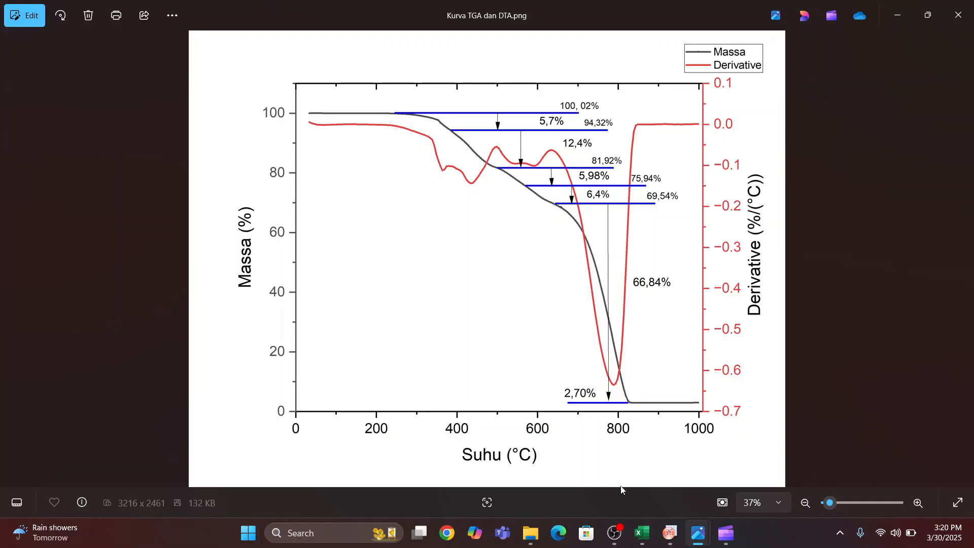
pyautogui.moveTo(642, 532)
pyautogui.click(631, 454)
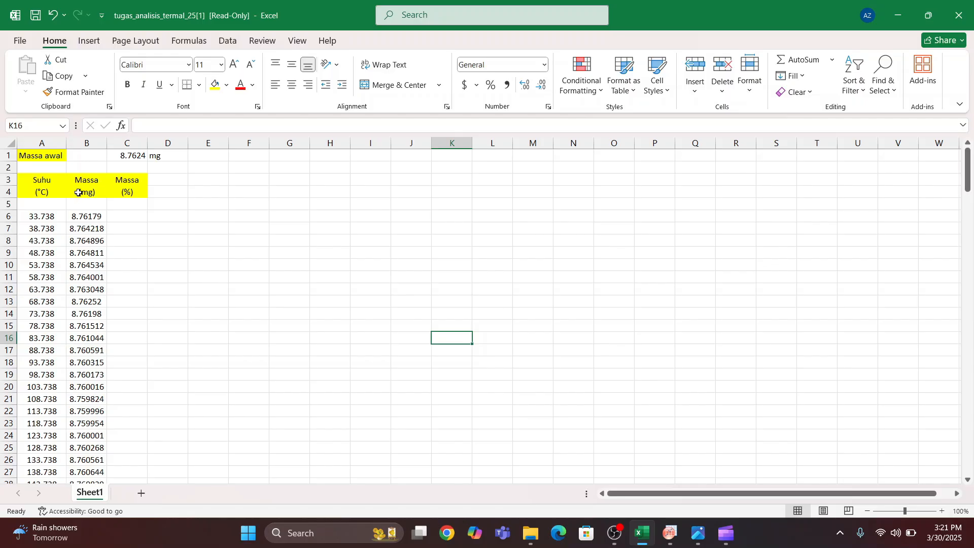
# Step: Calculate the first mass percentage in cell C6 with the formula =B6/$C$1*100
pyautogui.click(124, 217)
pyautogui.write('=')
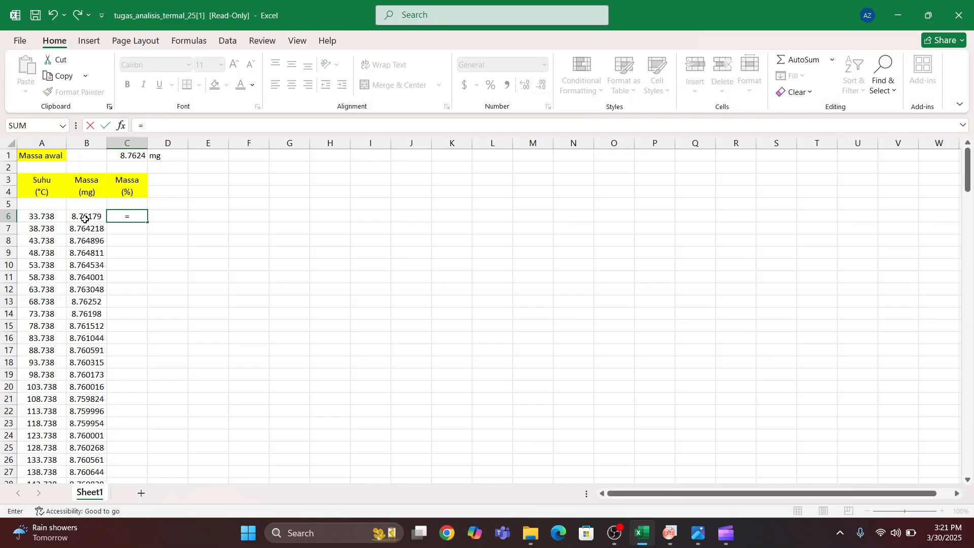
pyautogui.click(85, 219)
pyautogui.write('/')
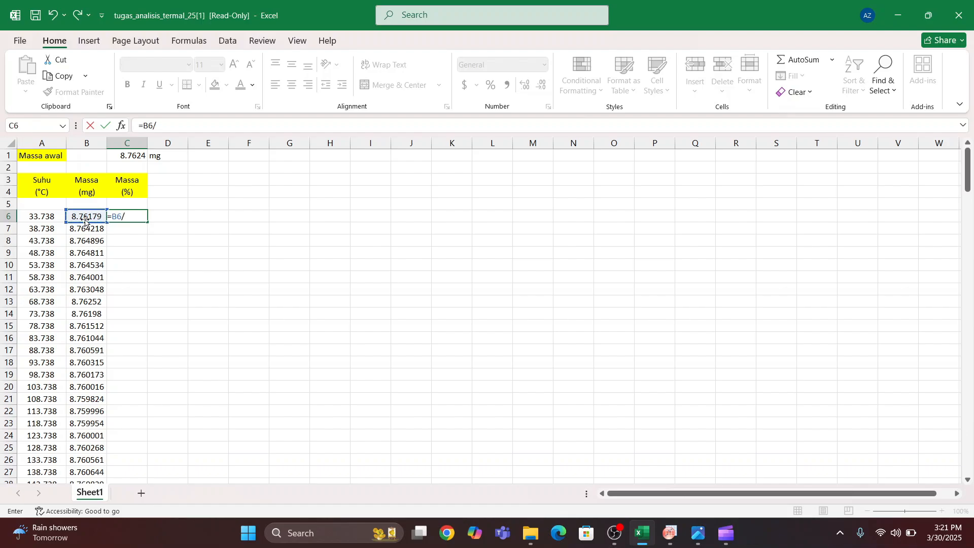
pyautogui.click(128, 157)
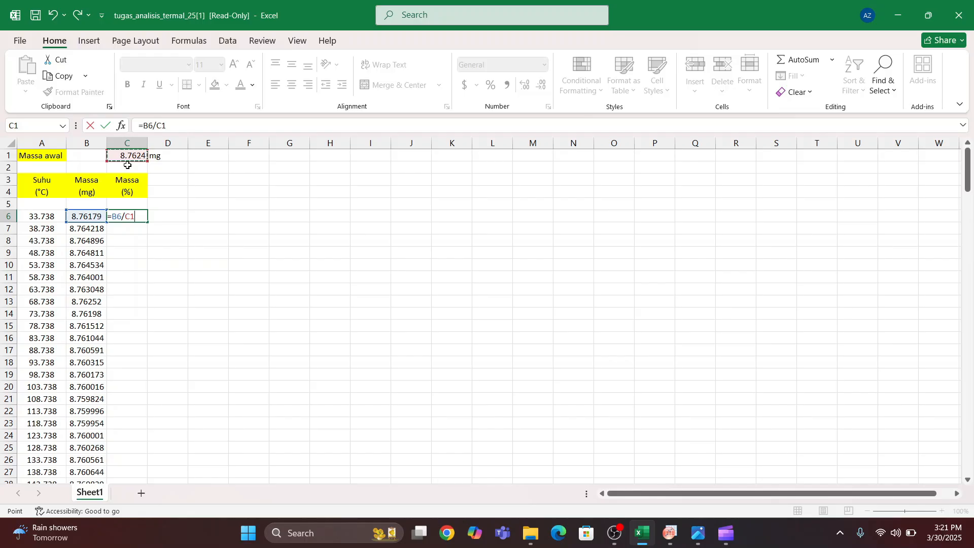
pyautogui.press('F4')
pyautogui.write('*')
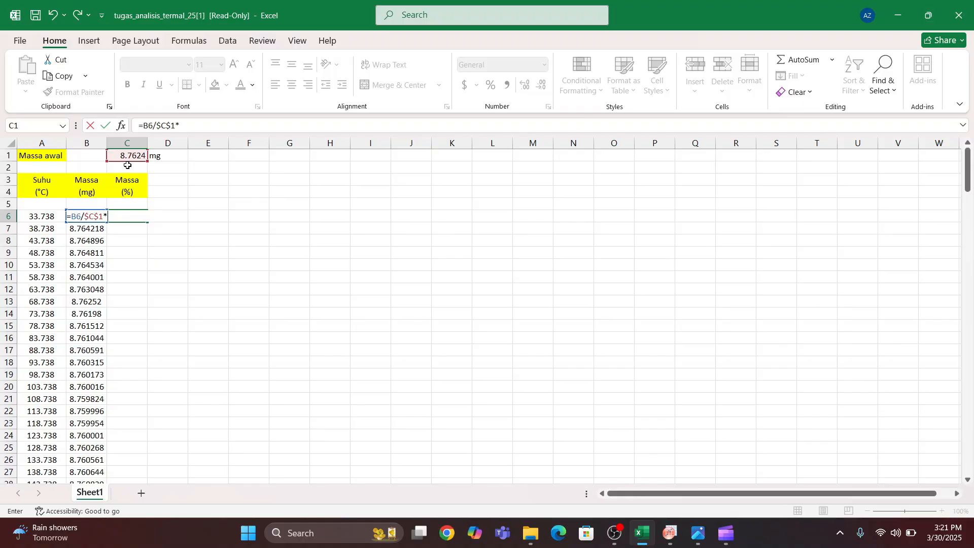
pyautogui.write('100')
pyautogui.press('Return')
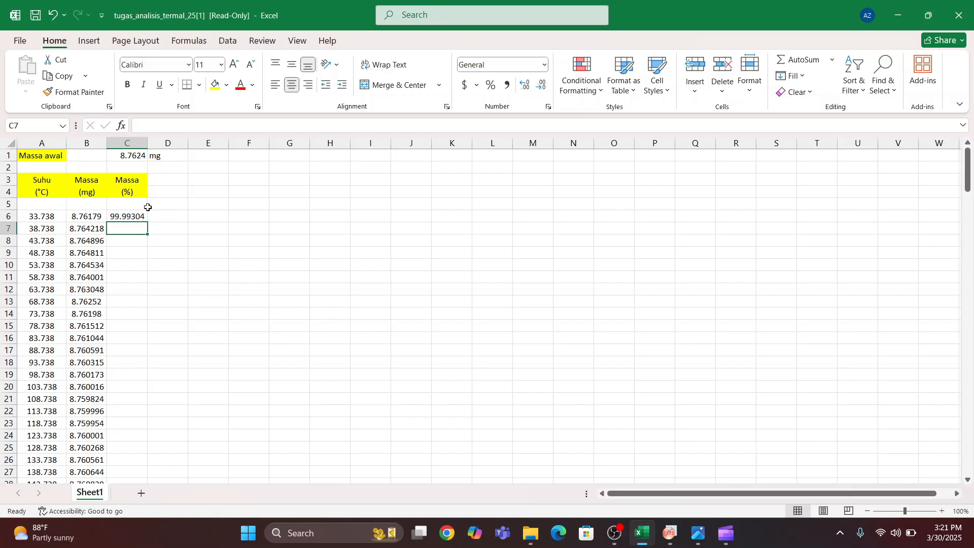
# Step: Fill the mass percentage formula from C6 down through all data rows of the Massa (%) column
pyautogui.click(127, 217)
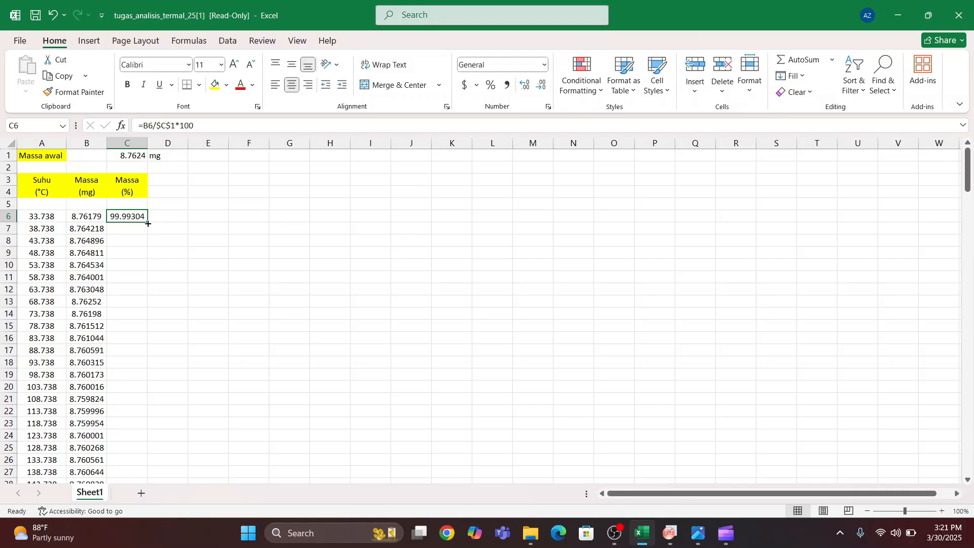
pyautogui.doubleClick(148, 224)
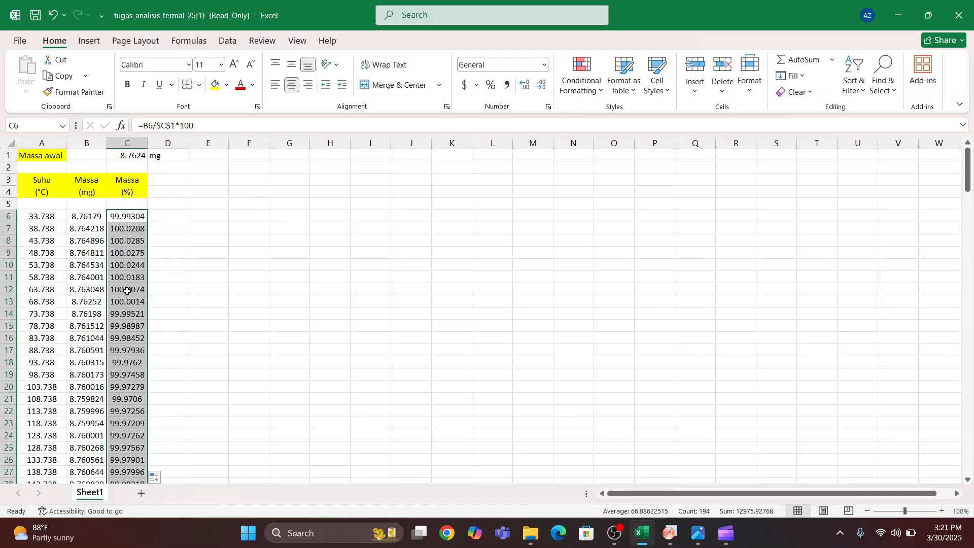
pyautogui.scroll(-8, 126, 290)
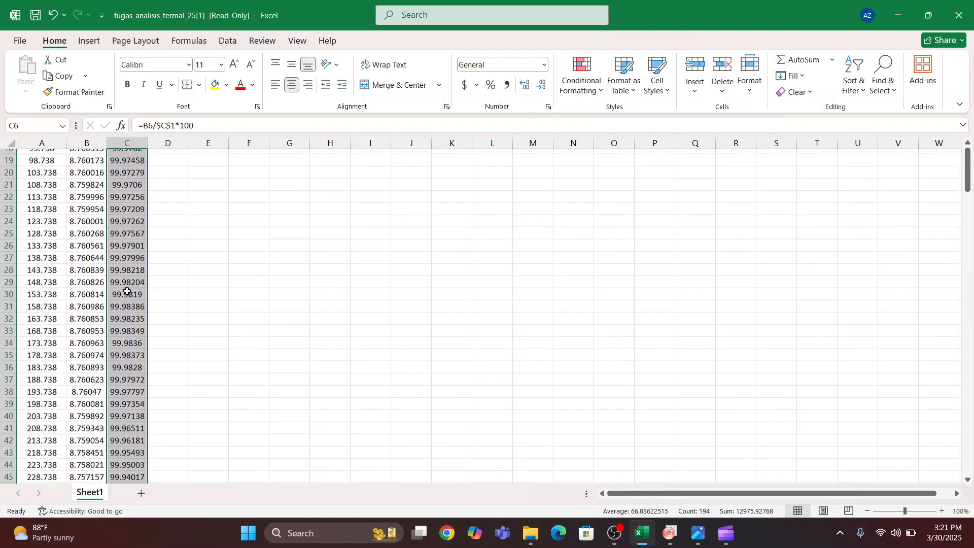
pyautogui.scroll(8, 127, 290)
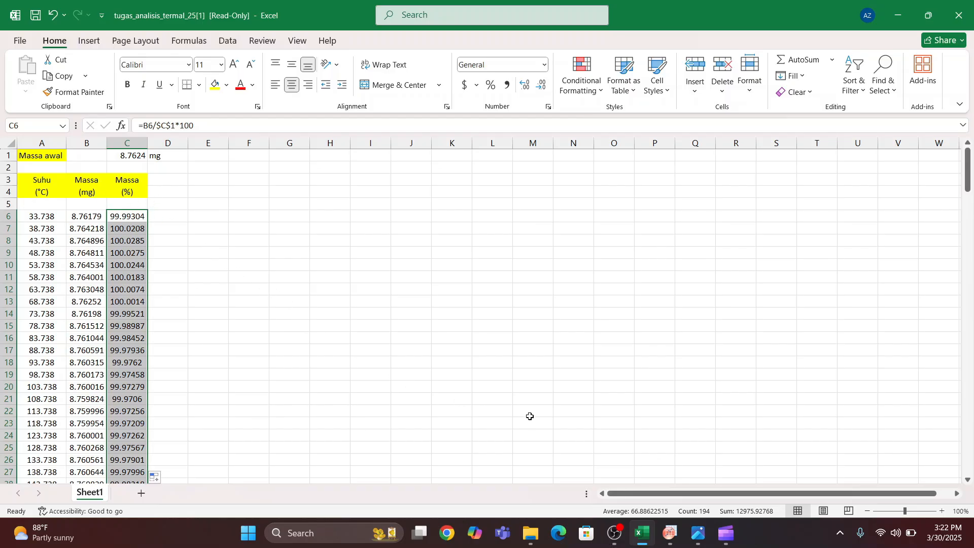
# Step: Switch to OriginPro and enter the long names Suhu for column A(X) and Massa for column B(Y)
pyautogui.click(667, 537)
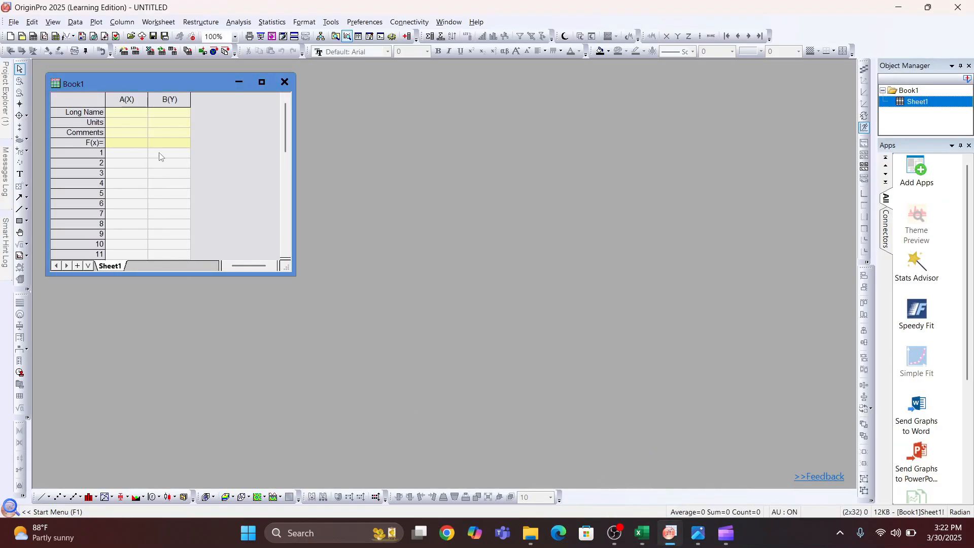
pyautogui.click(129, 114)
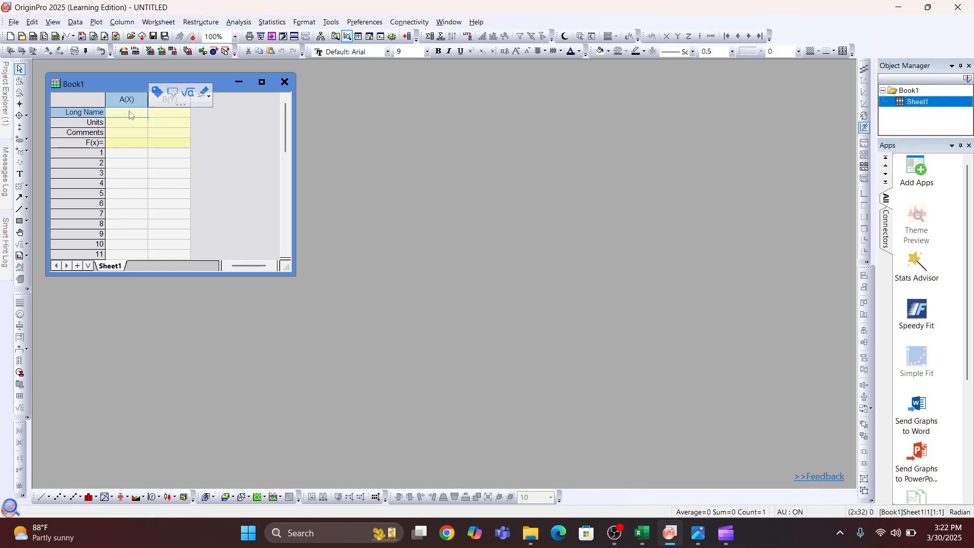
pyautogui.write('Suhu')
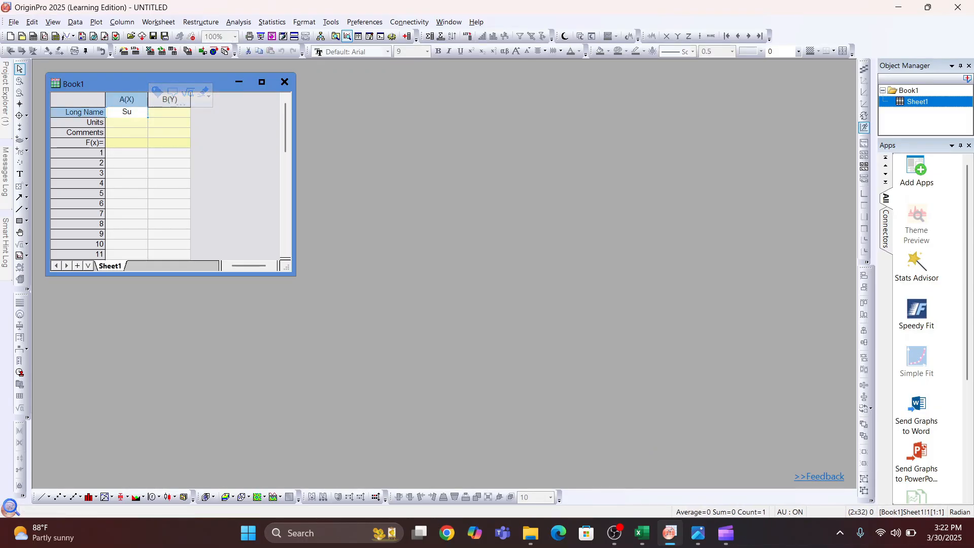
pyautogui.click(171, 117)
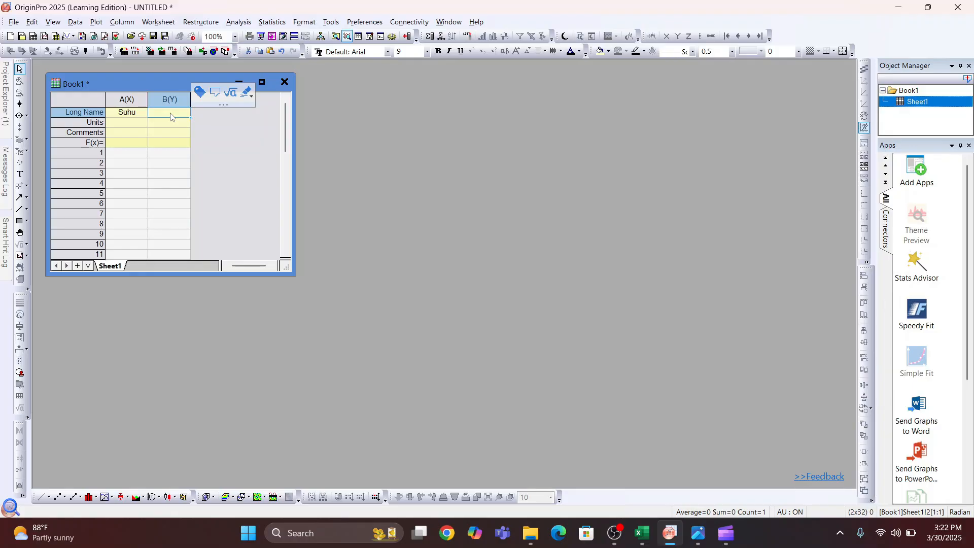
pyautogui.write('Massa')
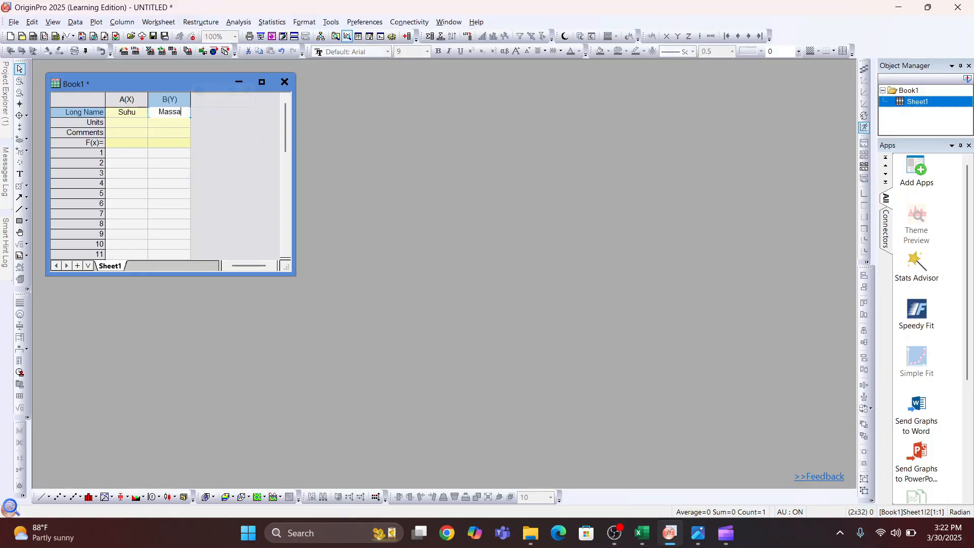
pyautogui.press('Return')
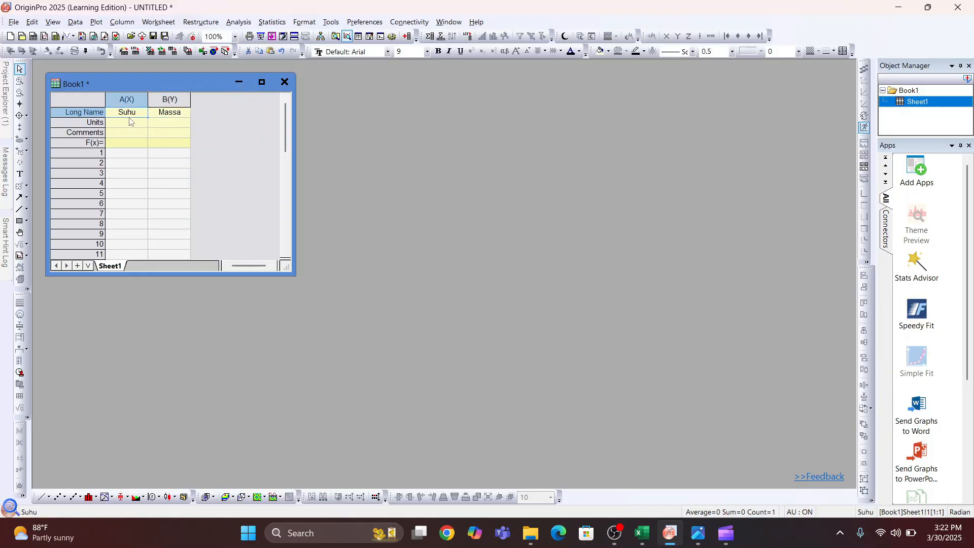
# Step: Set the units of column A(X) to (°C), copied from cell A4 in Excel, and those of column B(Y) to (%)
pyautogui.click(129, 122)
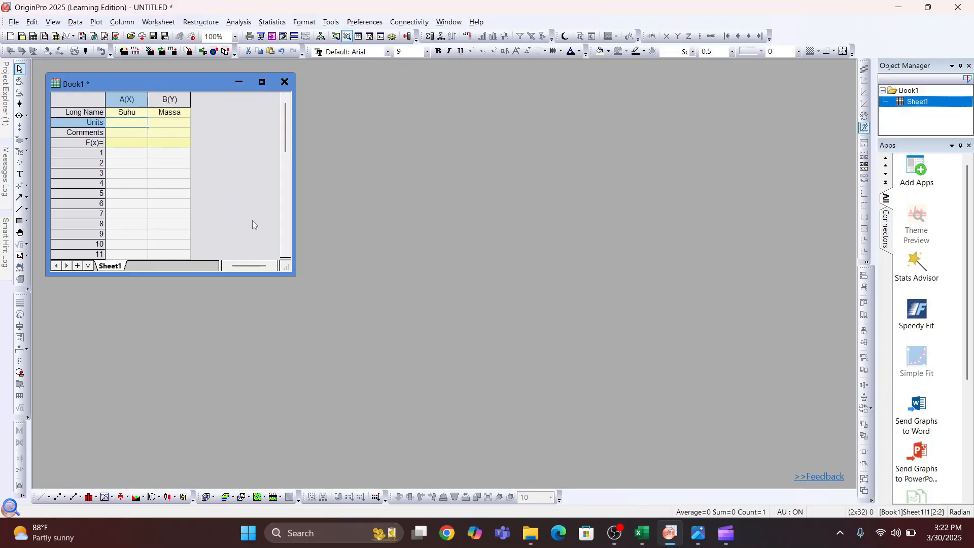
pyautogui.click(641, 533)
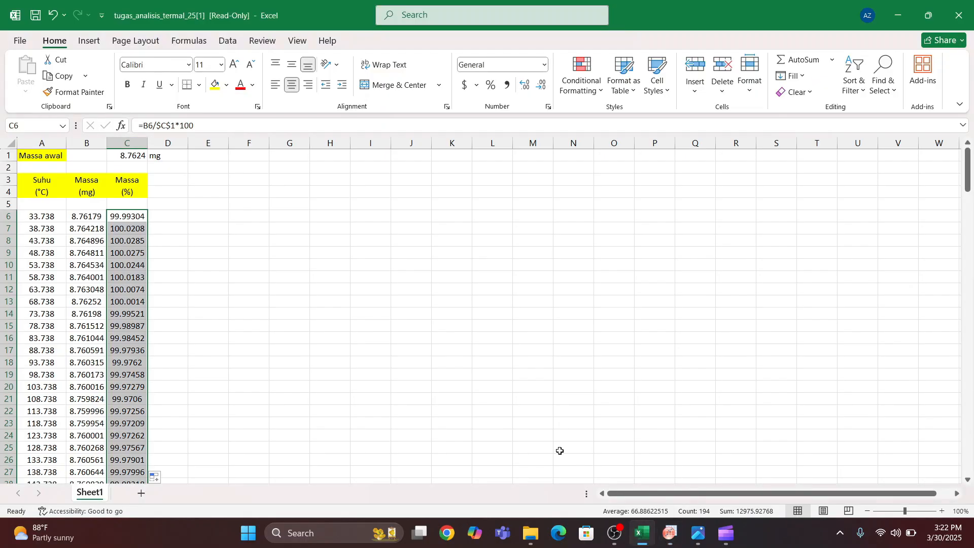
pyautogui.click(43, 190)
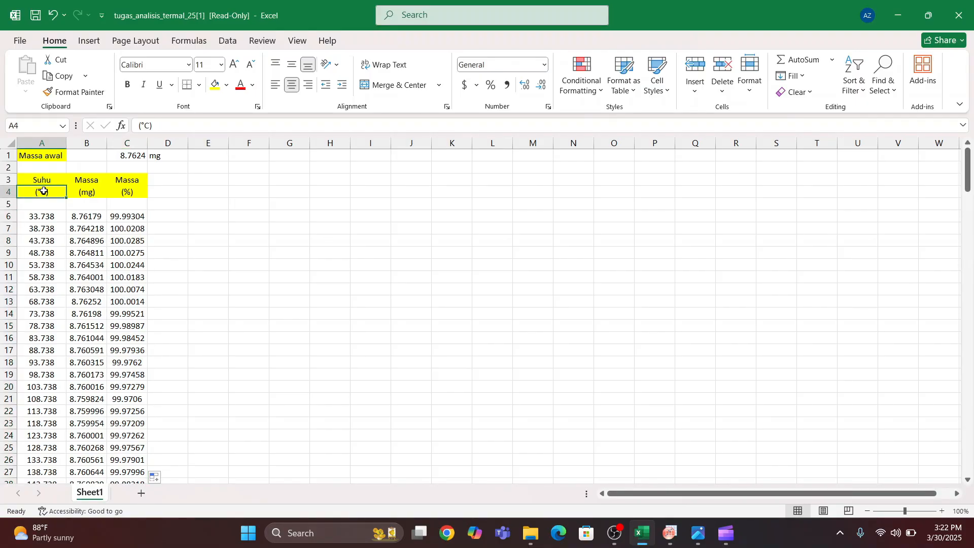
pyautogui.hotkey('ctrl', 'c')
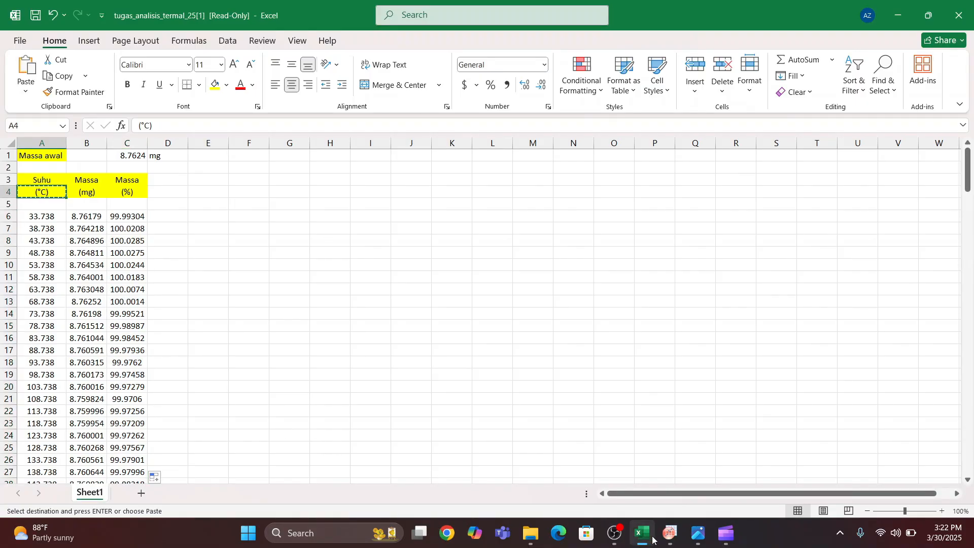
pyautogui.click(669, 533)
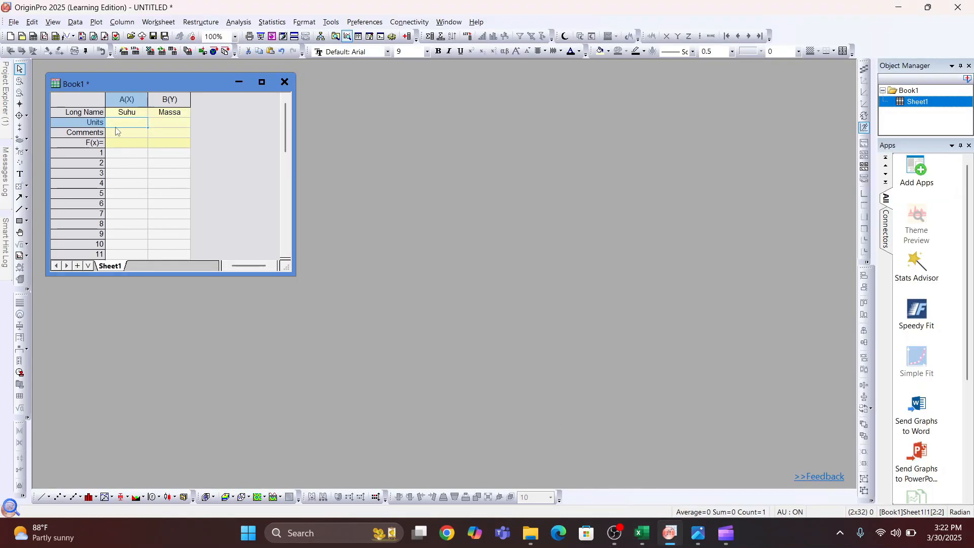
pyautogui.hotkey('ctrl', 'v')
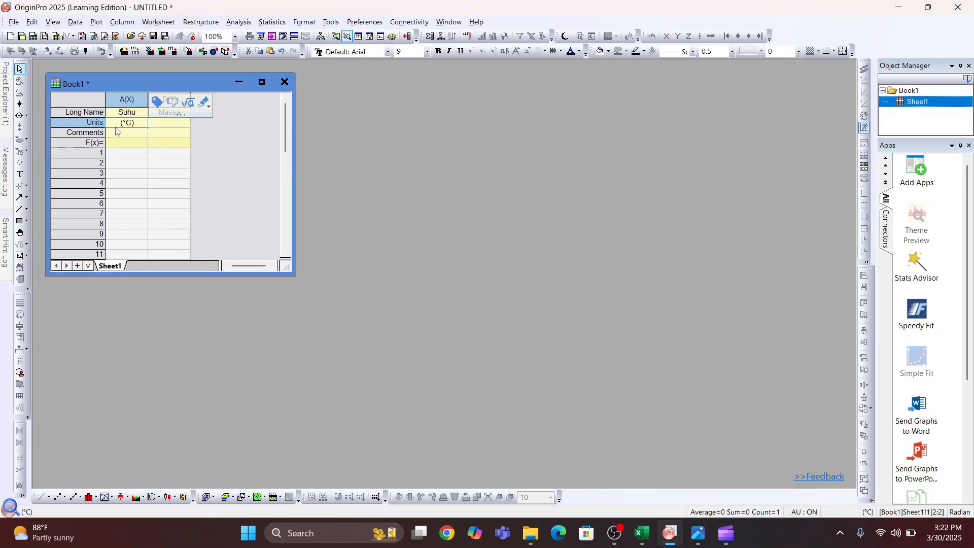
pyautogui.click(168, 122)
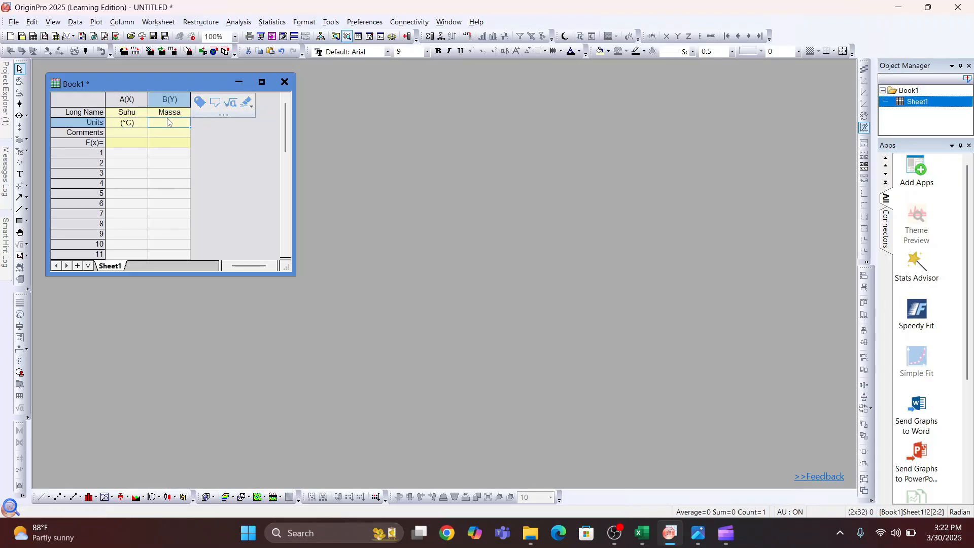
pyautogui.write('(')
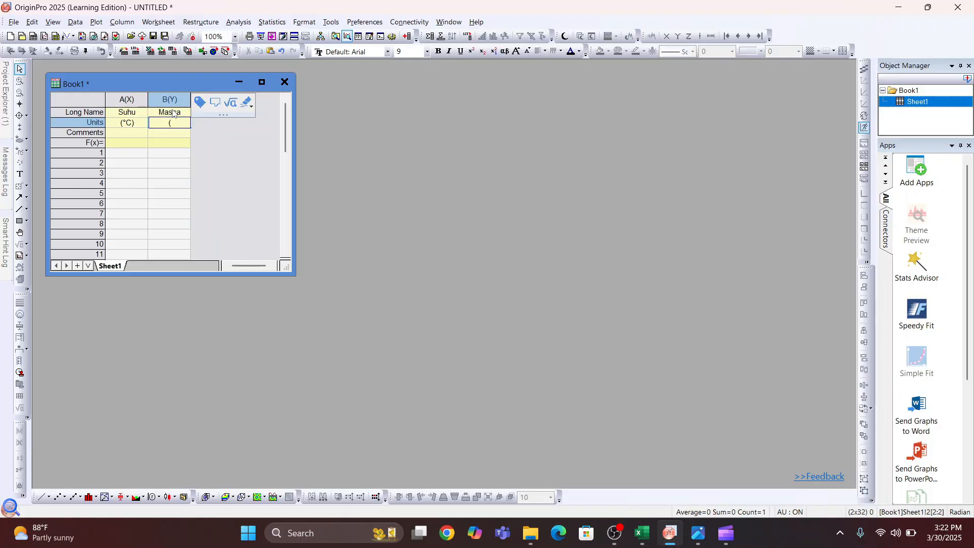
pyautogui.write('%)')
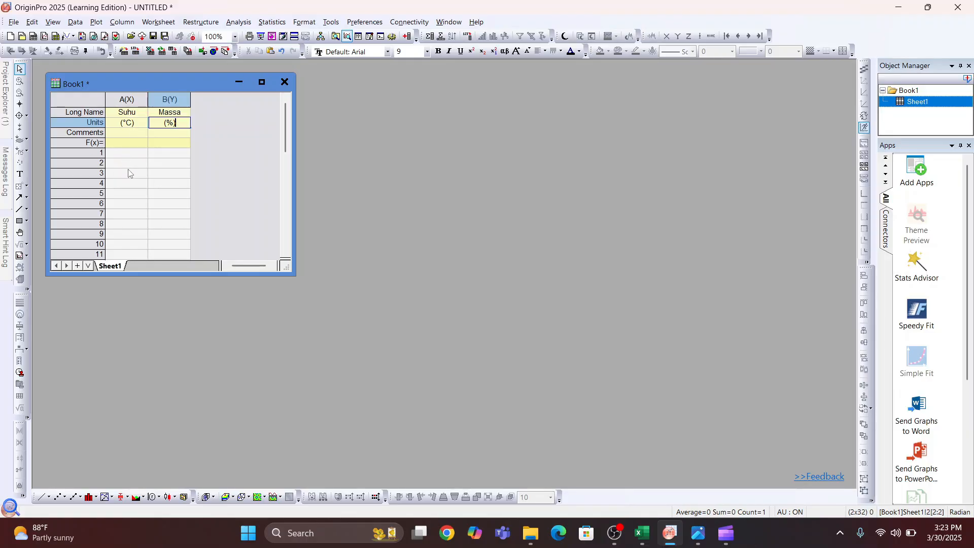
# Step: Copy the temperature values A6:A199 from the Excel workbook into OriginPro's Suhu column, starting at row 1
pyautogui.moveTo(641, 532)
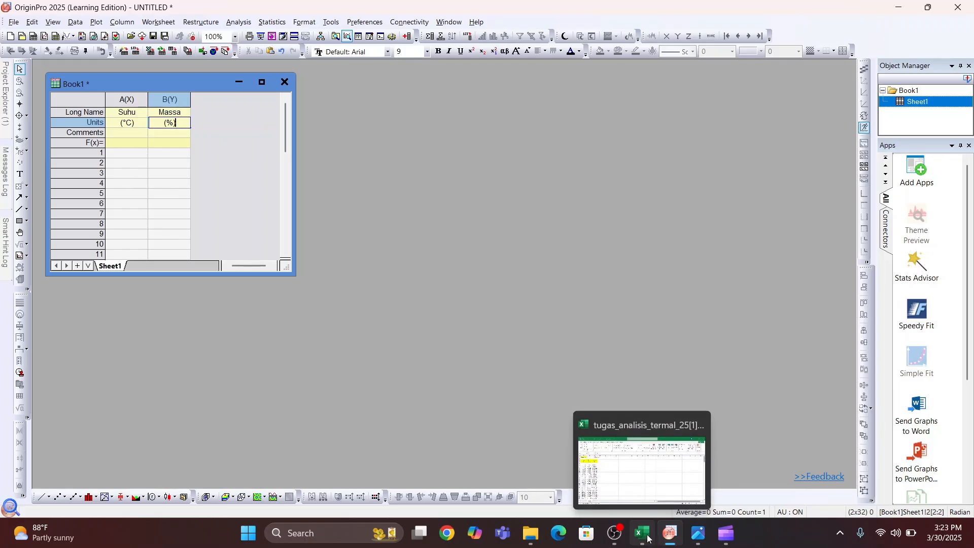
pyautogui.click(642, 481)
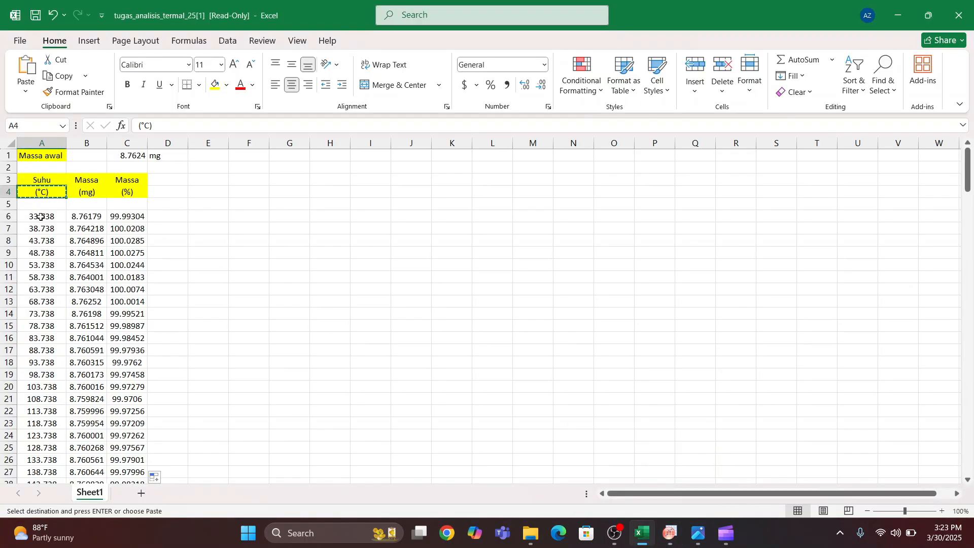
pyautogui.moveTo(40, 216); pyautogui.dragTo(38, 457)
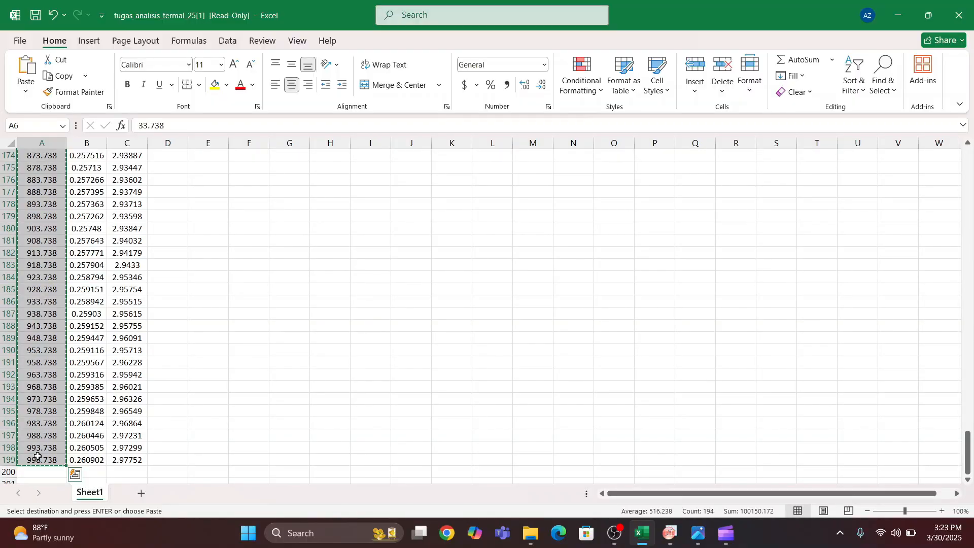
pyautogui.click(670, 541)
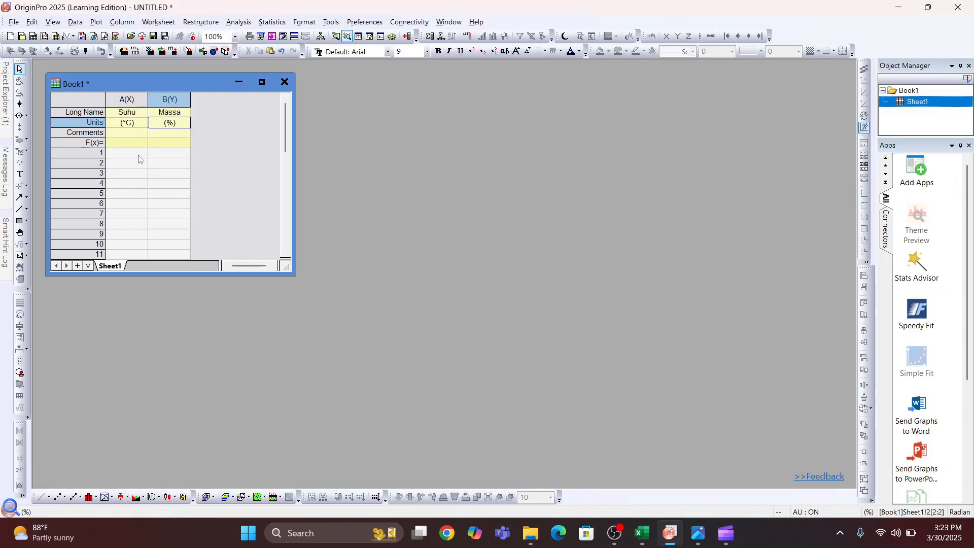
pyautogui.click(116, 155)
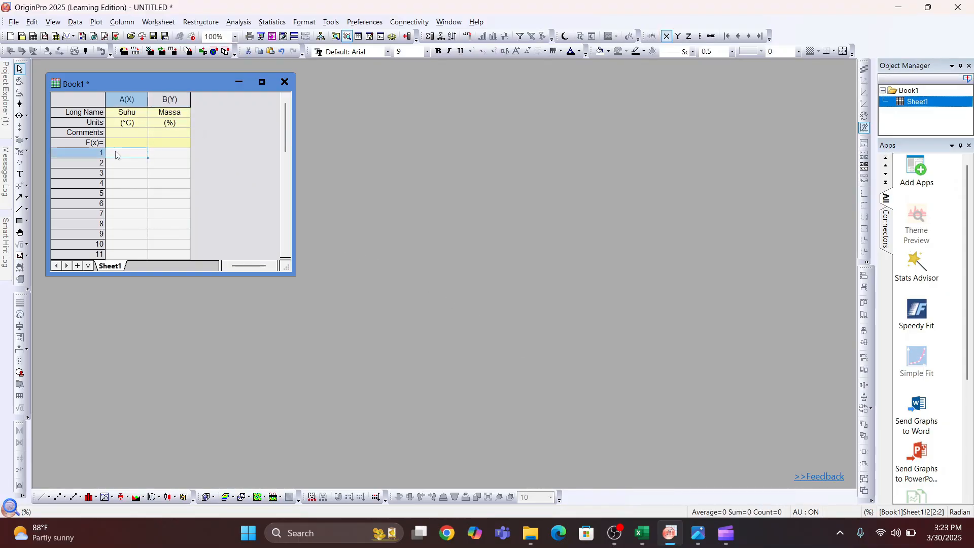
pyautogui.hotkey('ctrl', 'v')
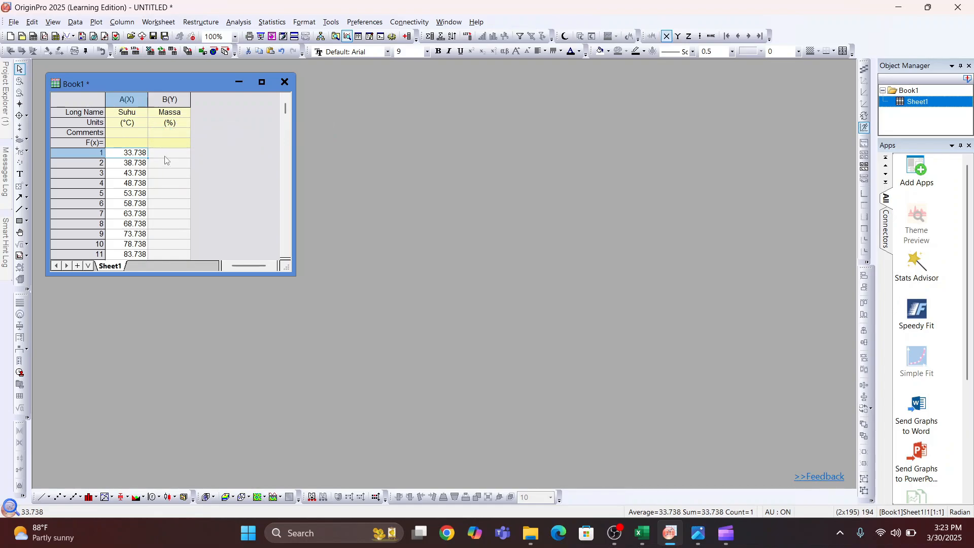
# Step: Copy the mass percentage values C6:C199 from the Excel workbook into OriginPro's Massa column, starting at row 1
pyautogui.click(165, 158)
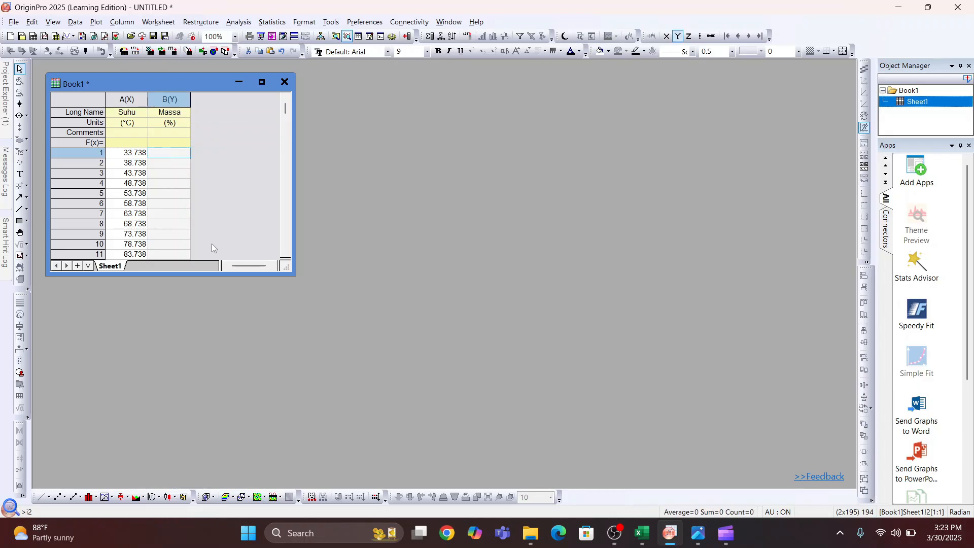
pyautogui.moveTo(642, 532)
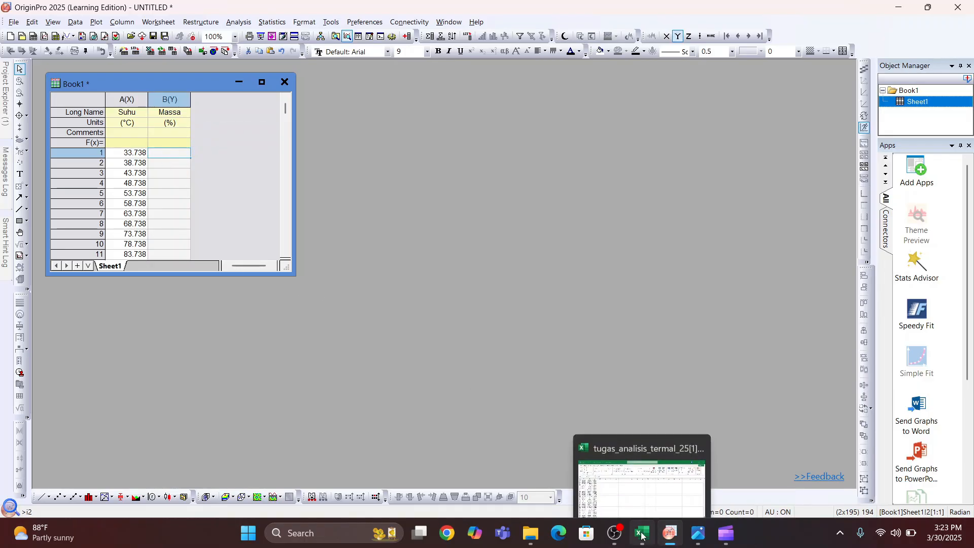
pyautogui.click(641, 468)
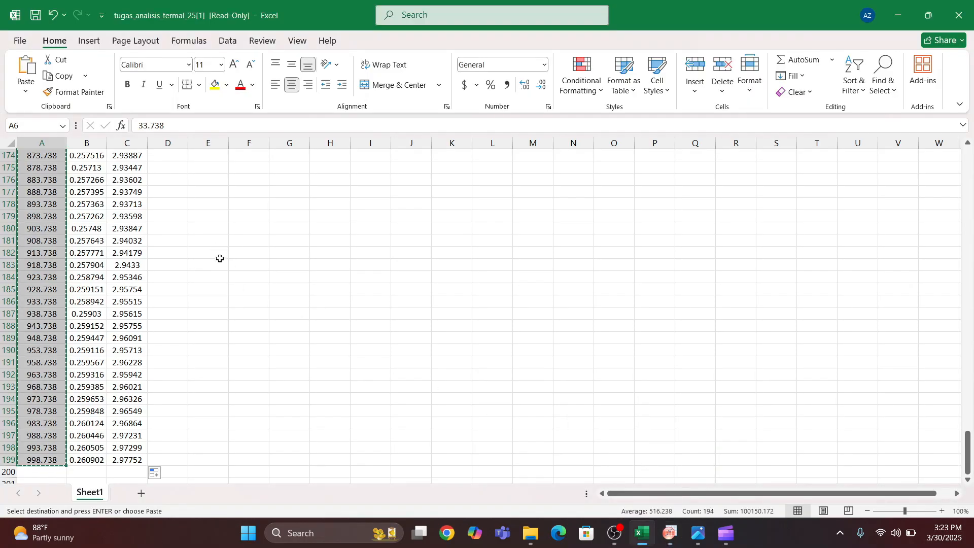
pyautogui.scroll(20, 222, 275)
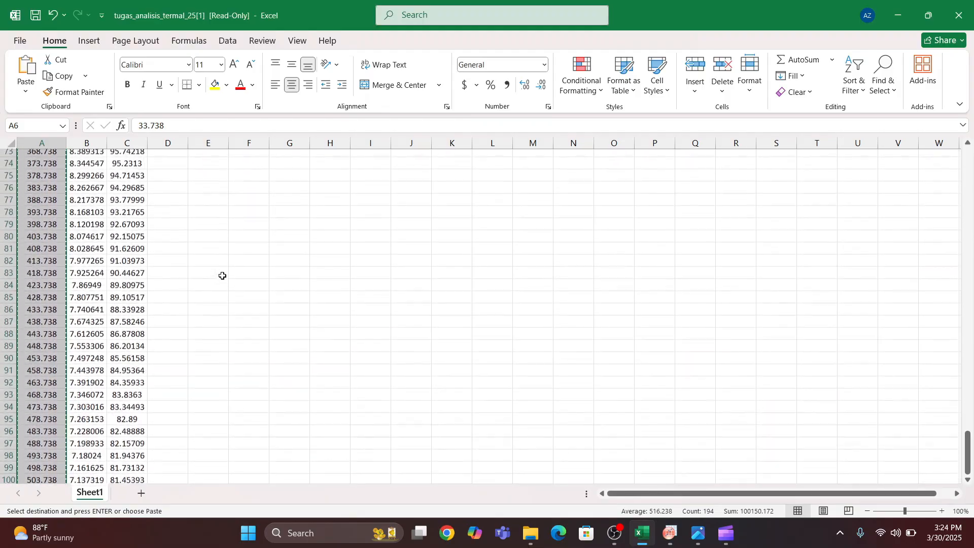
pyautogui.scroll(10, 222, 275)
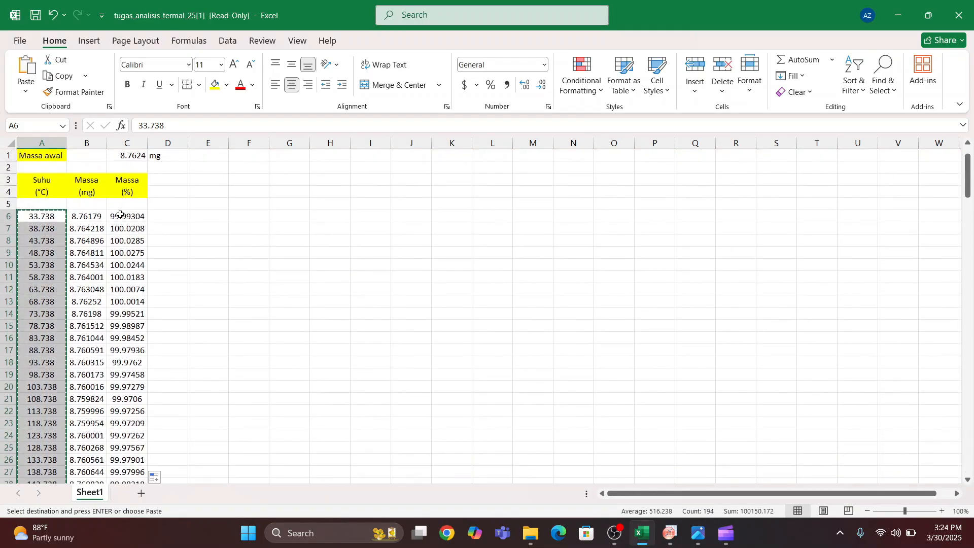
pyautogui.moveTo(120, 215); pyautogui.dragTo(125, 448)
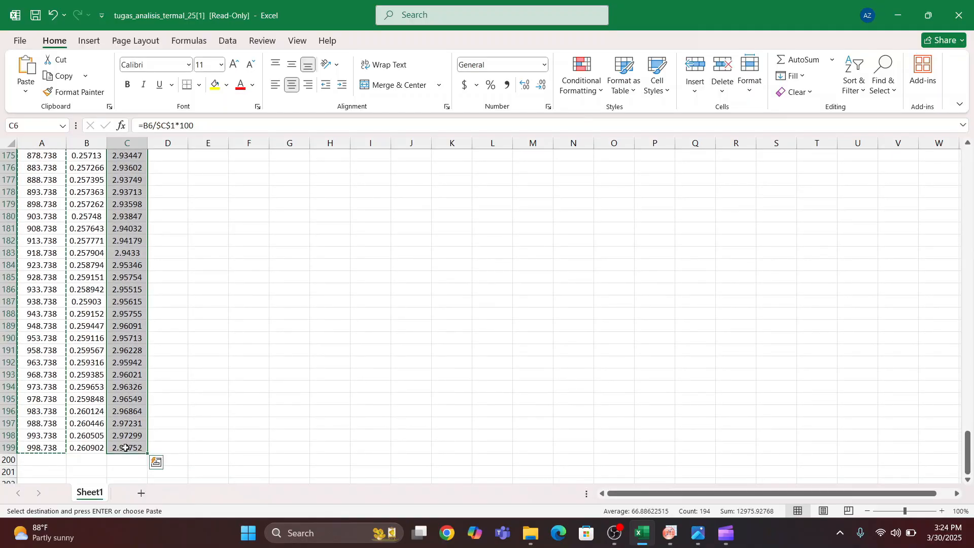
pyautogui.hotkey('ctrl', 'c')
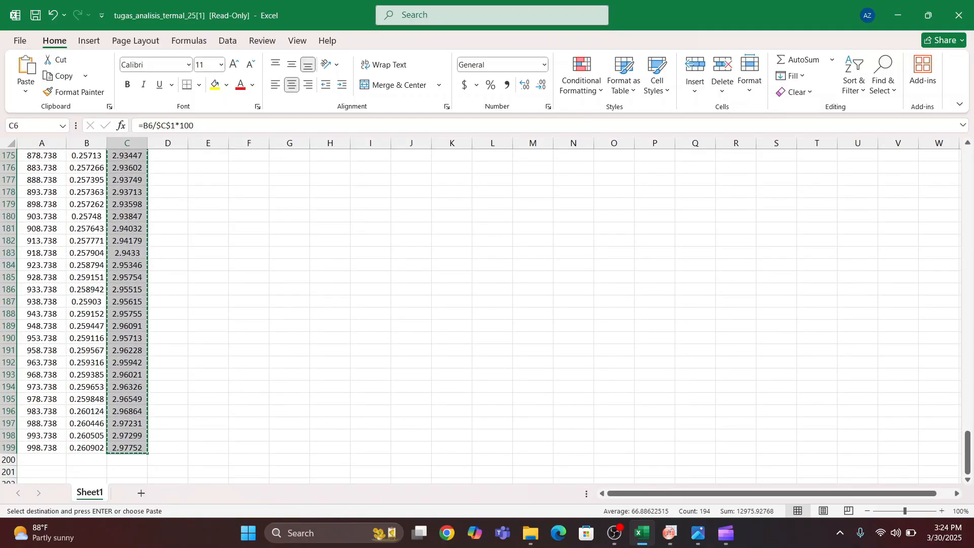
pyautogui.click(670, 533)
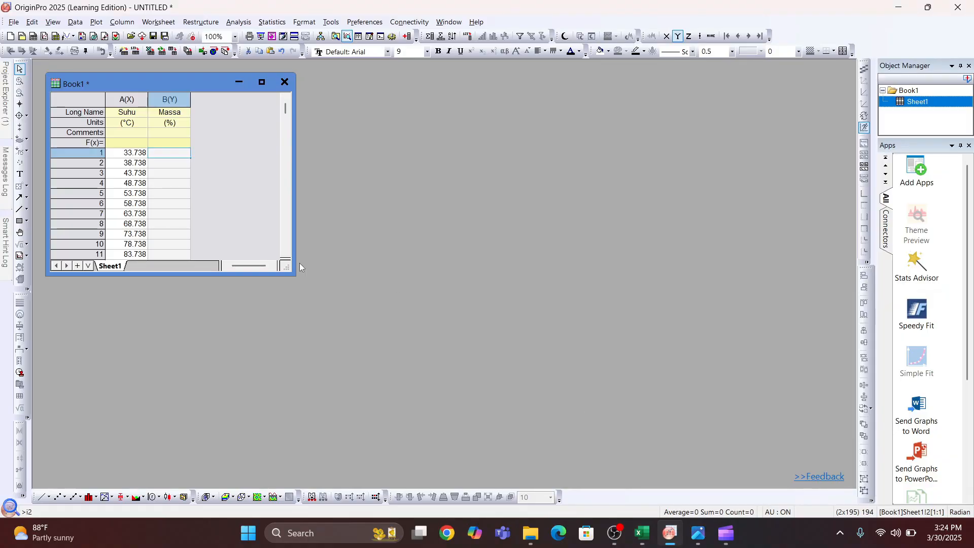
pyautogui.click(168, 157)
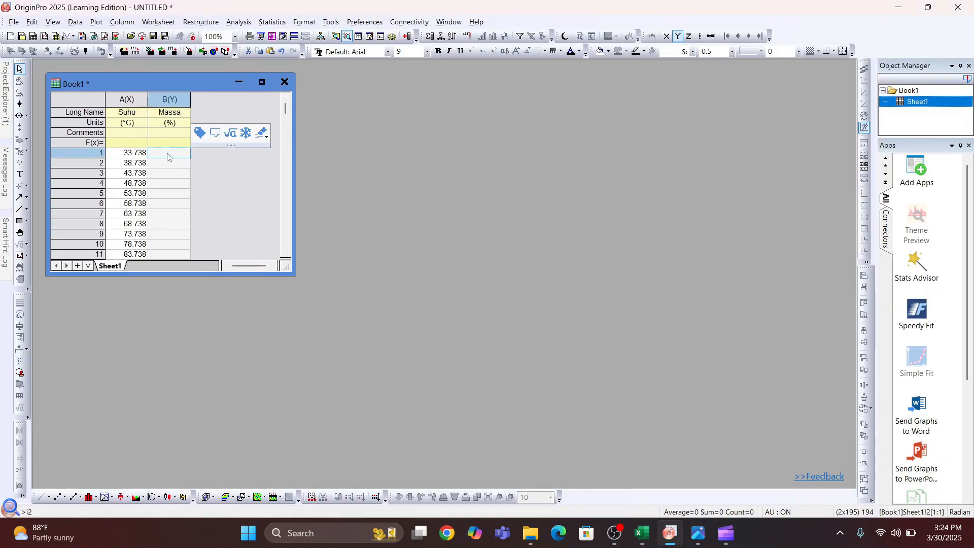
pyautogui.hotkey('ctrl', 'v')
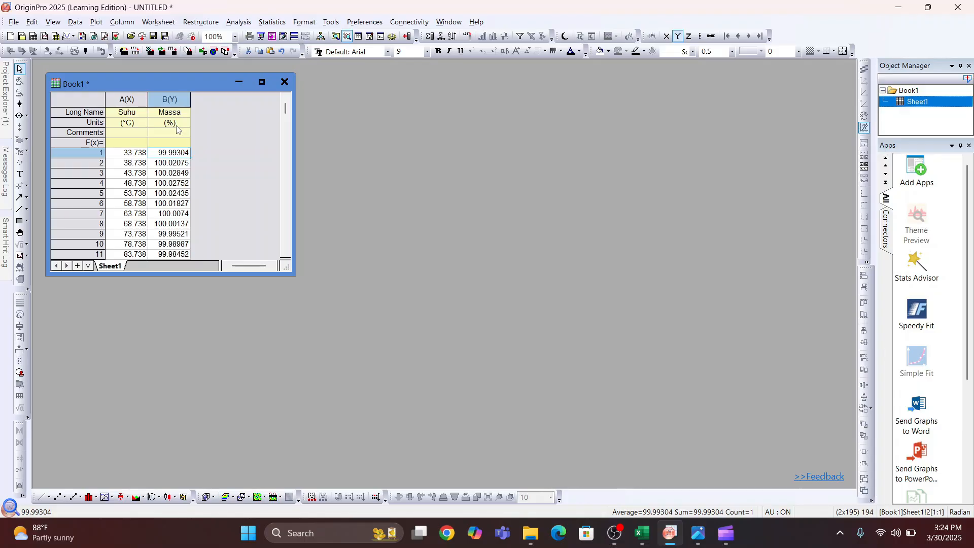
# Step: Plot Massa against Suhu as a line graph, and place its window, reduced in size, beside the worksheet
pyautogui.click(122, 100)
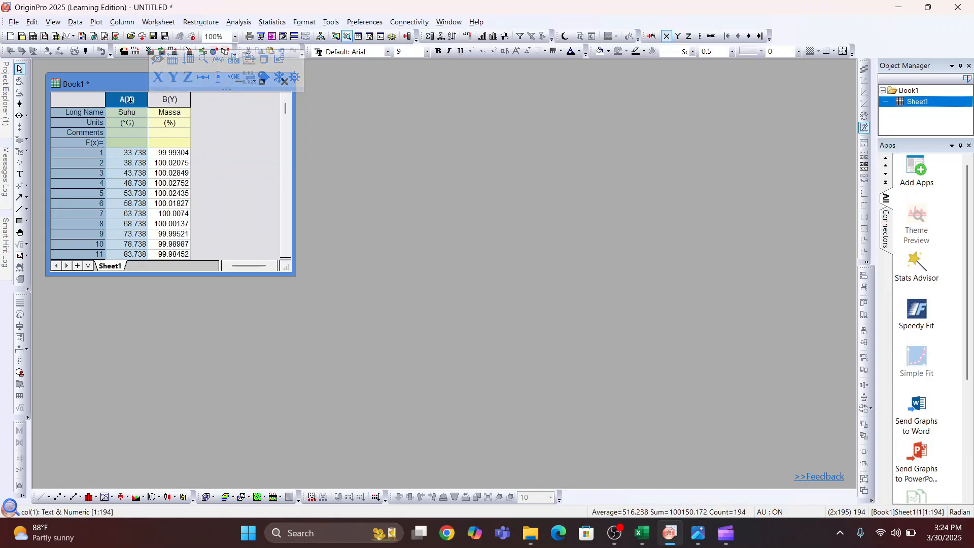
pyautogui.keyDown('shift'); pyautogui.click(159, 100); pyautogui.keyUp('shift')
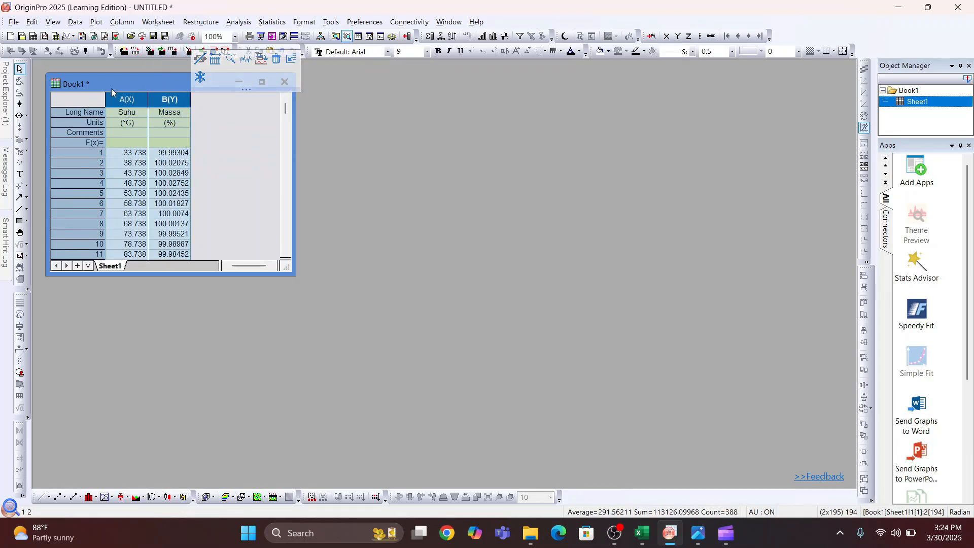
pyautogui.moveTo(4, 100)
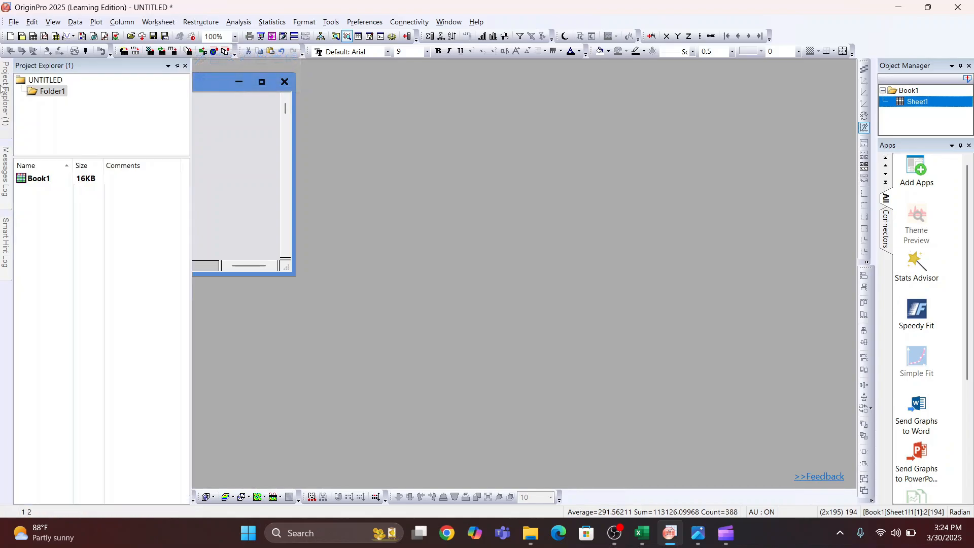
pyautogui.click(99, 24)
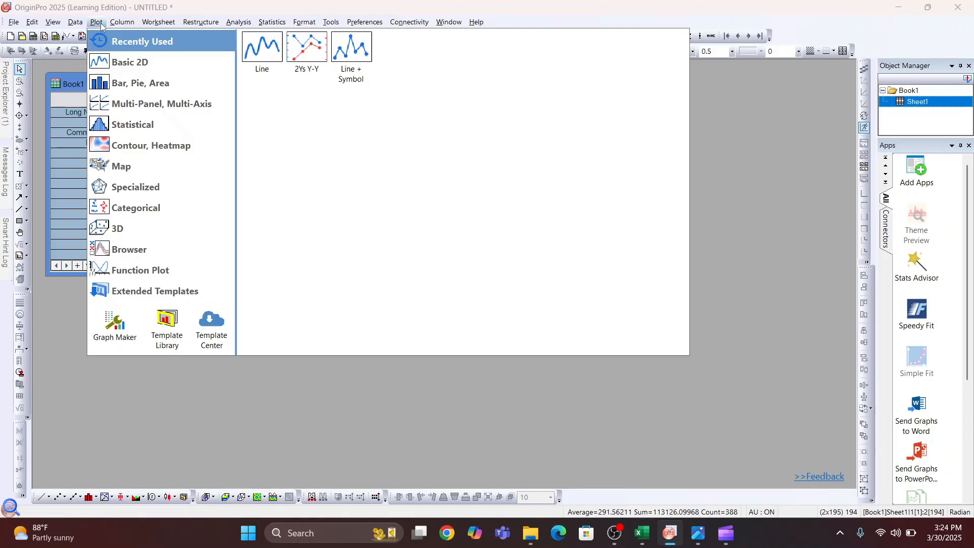
pyautogui.click(260, 48)
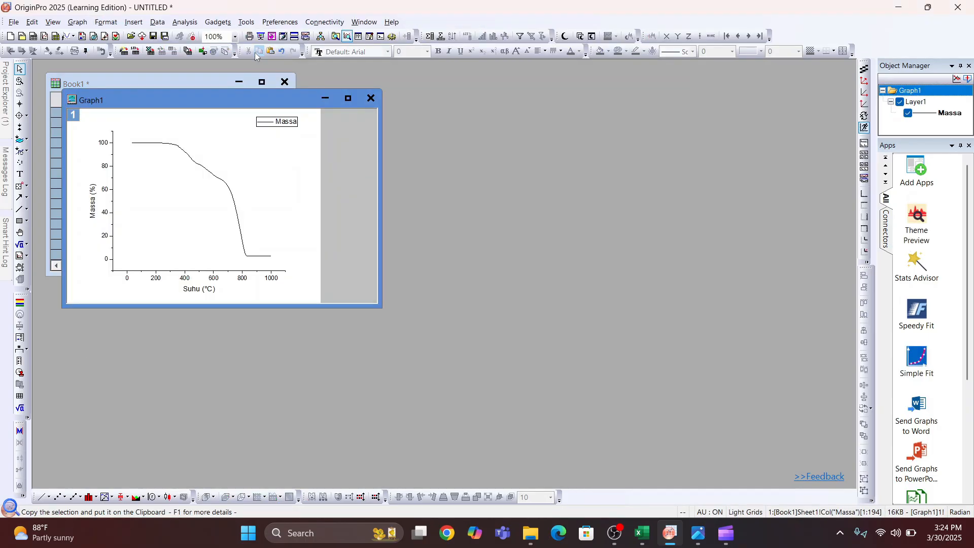
pyautogui.moveTo(215, 96); pyautogui.dragTo(473, 79)
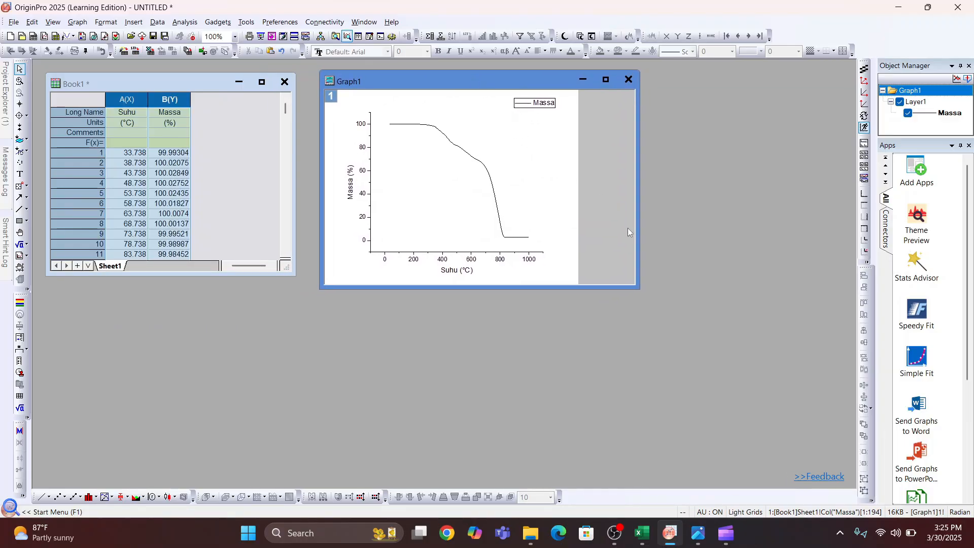
pyautogui.moveTo(640, 291); pyautogui.dragTo(563, 274)
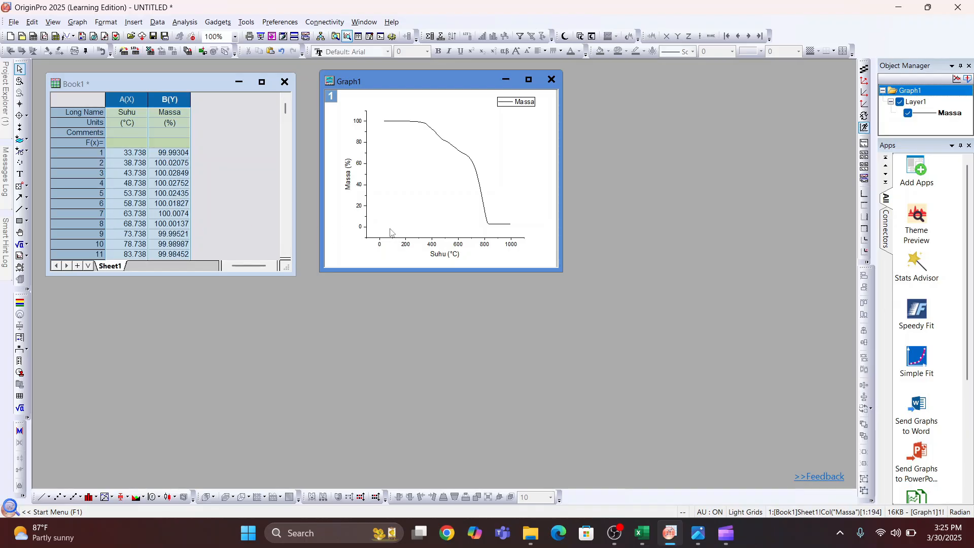
# Step: Differentiate the plotted Massa curve with derivative order 1, outputting the result to a new worksheet column without plotting it
pyautogui.click(191, 23)
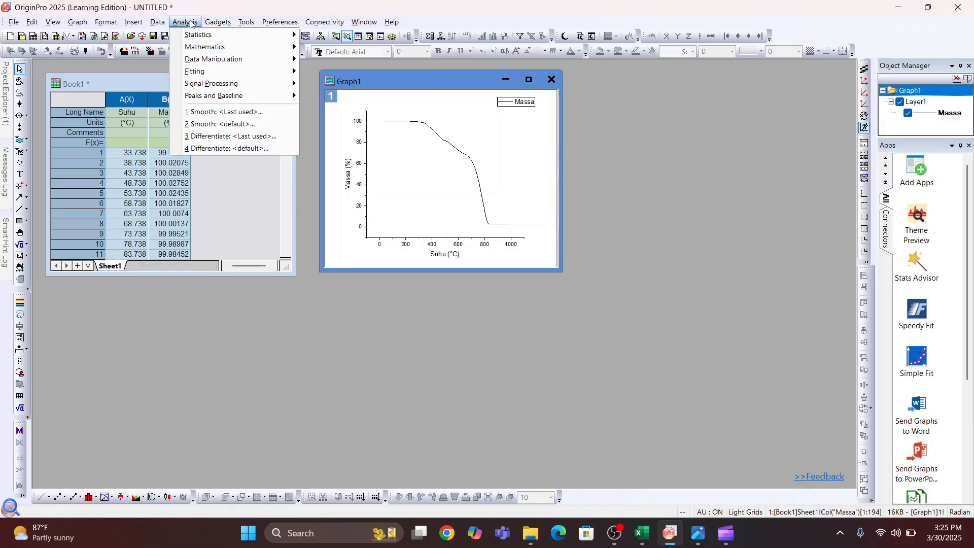
pyautogui.moveTo(199, 48)
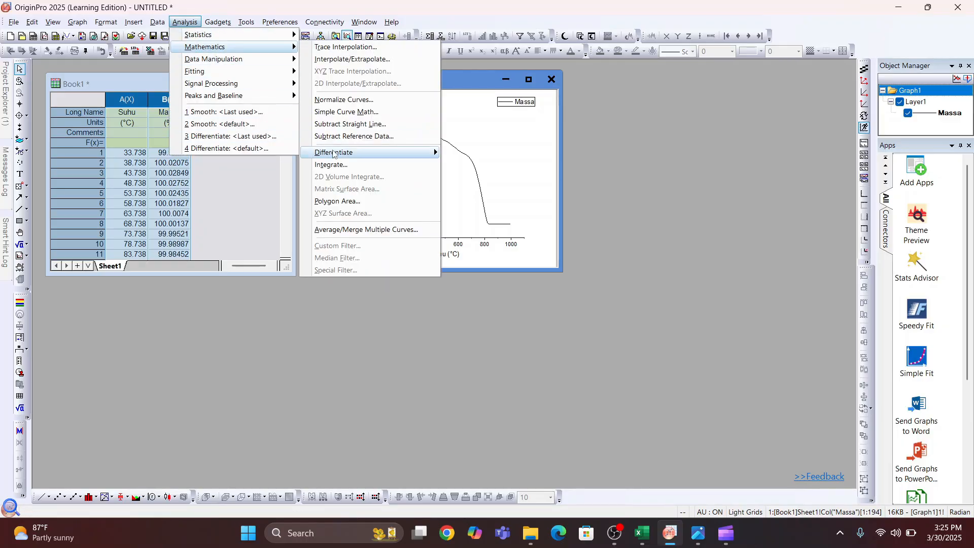
pyautogui.moveTo(333, 152)
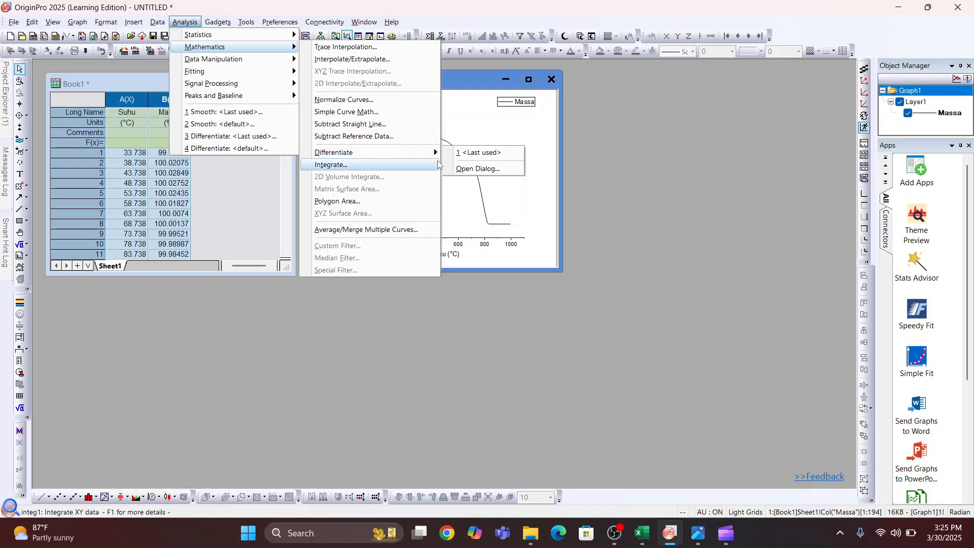
pyautogui.click(466, 168)
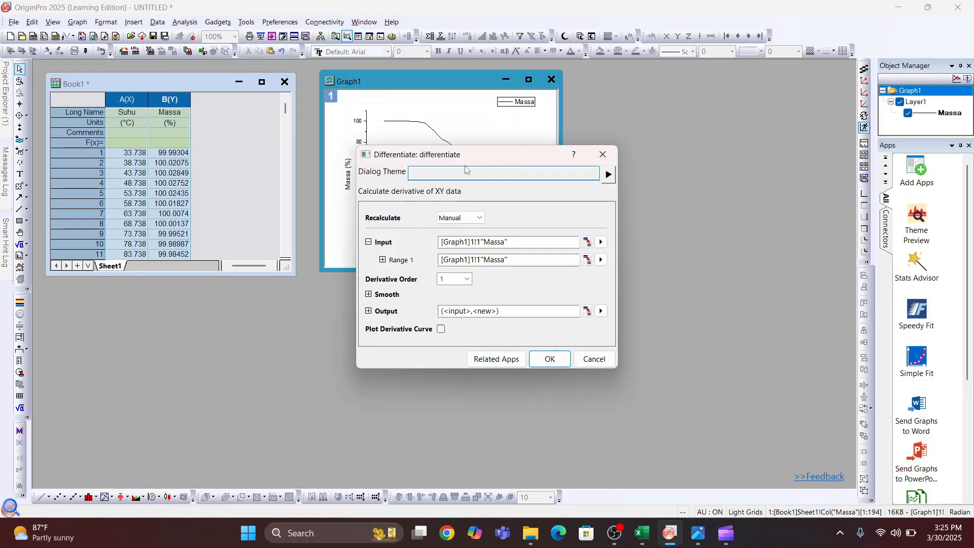
pyautogui.click(549, 359)
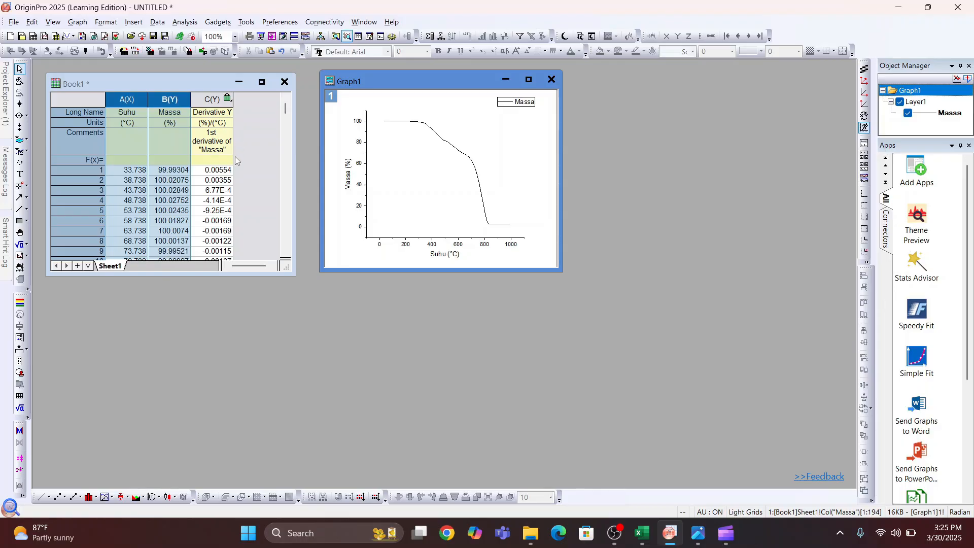
# Step: Clear the comment text of the derivative column C(Y)
pyautogui.click(209, 144)
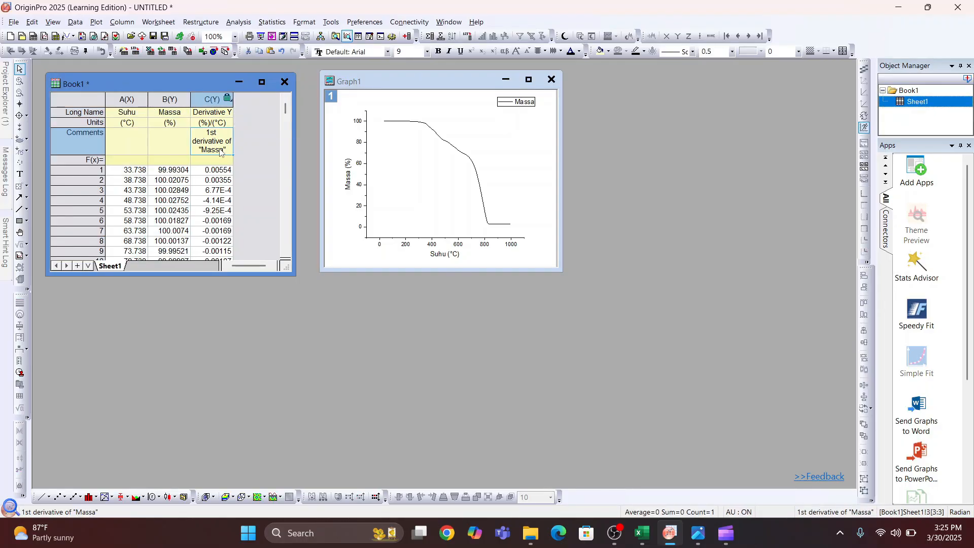
pyautogui.doubleClick(226, 149)
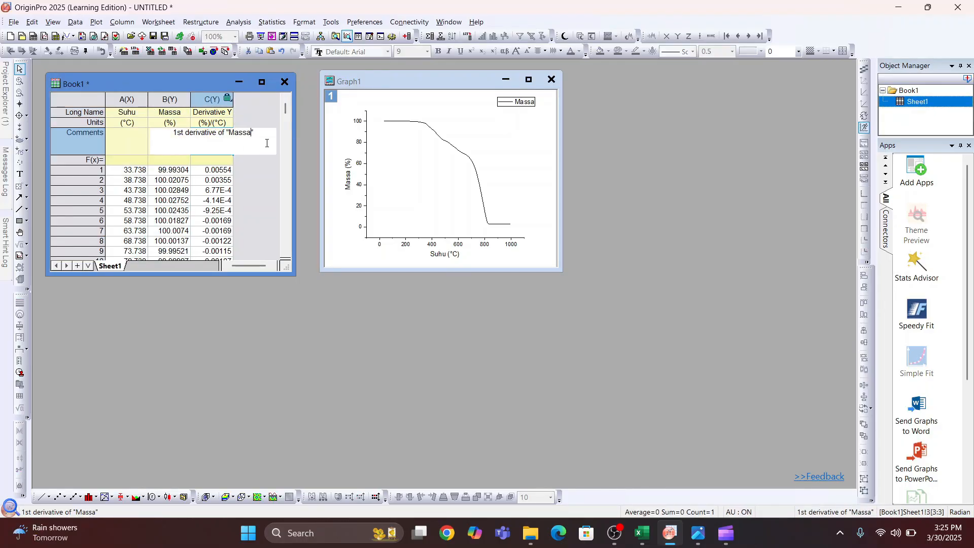
pyautogui.press('BackSpace')
pyautogui.press('BackSpace')
pyautogui.press('BackSpace')
pyautogui.press('BackSpace')
pyautogui.press('BackSpace')
pyautogui.press('BackSpace')
pyautogui.press('BackSpace')
pyautogui.press('BackSpace')
pyautogui.press('BackSpace')
pyautogui.press('BackSpace')
pyautogui.press('BackSpace')
pyautogui.press('BackSpace')
pyautogui.press('BackSpace')
pyautogui.press('BackSpace')
pyautogui.press('BackSpace')
pyautogui.press('BackSpace')
pyautogui.press('BackSpace')
pyautogui.press('BackSpace')
pyautogui.press('BackSpace')
pyautogui.press('BackSpace')
pyautogui.press('BackSpace')
pyautogui.press('BackSpace')
# Step: Shorten the long name of column C(Y) to Derivative
pyautogui.click(221, 113)
pyautogui.click(221, 114)
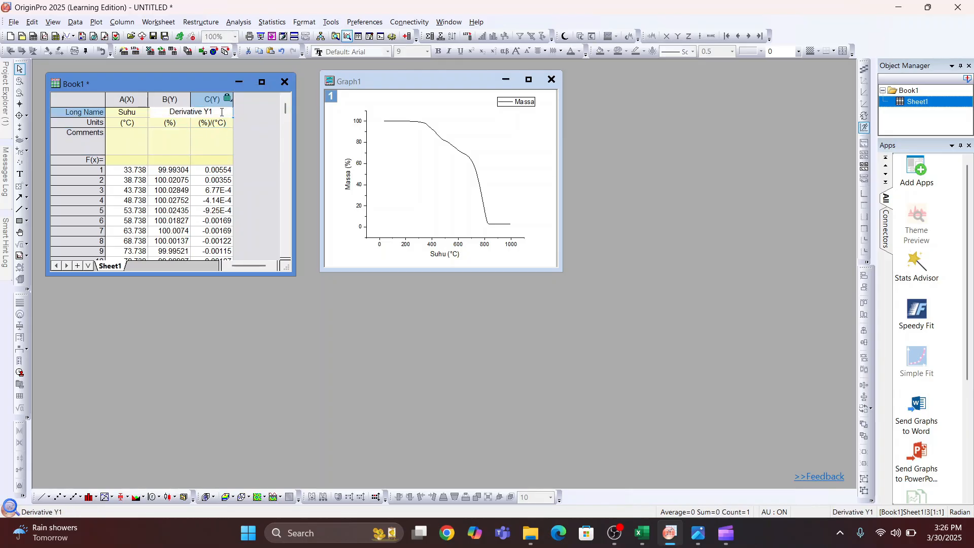
pyautogui.press('BackSpace')
pyautogui.press('BackSpace')
pyautogui.click(193, 172)
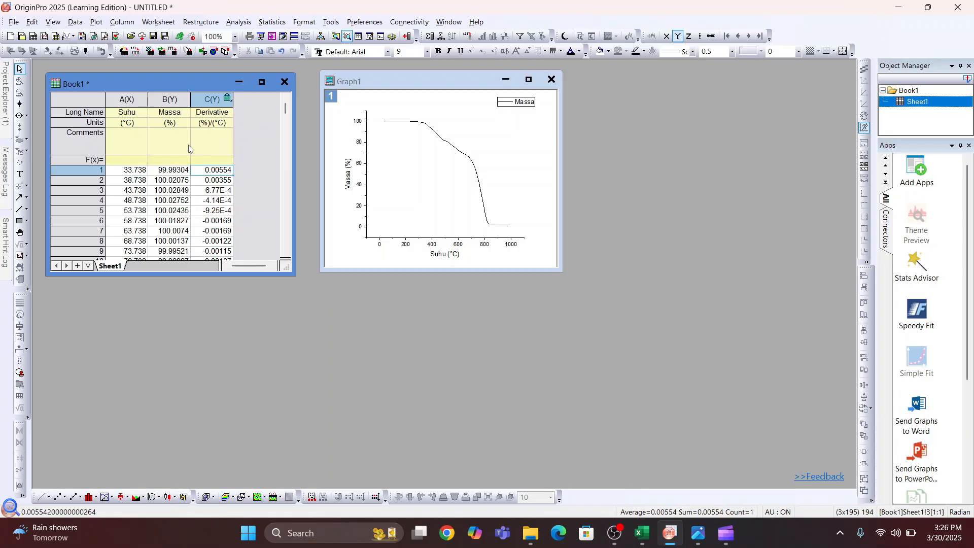
# Step: Plot Derivative against Suhu as a line graph, and place its window, reduced in size, beside the mass graph
pyautogui.click(119, 107)
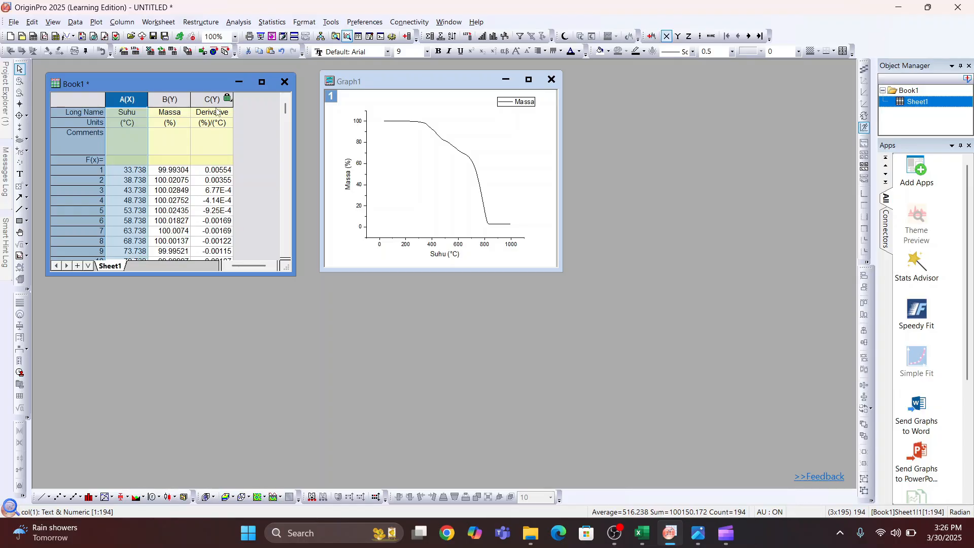
pyautogui.keyDown('ctrl'); pyautogui.click(212, 99); pyautogui.keyUp('ctrl')
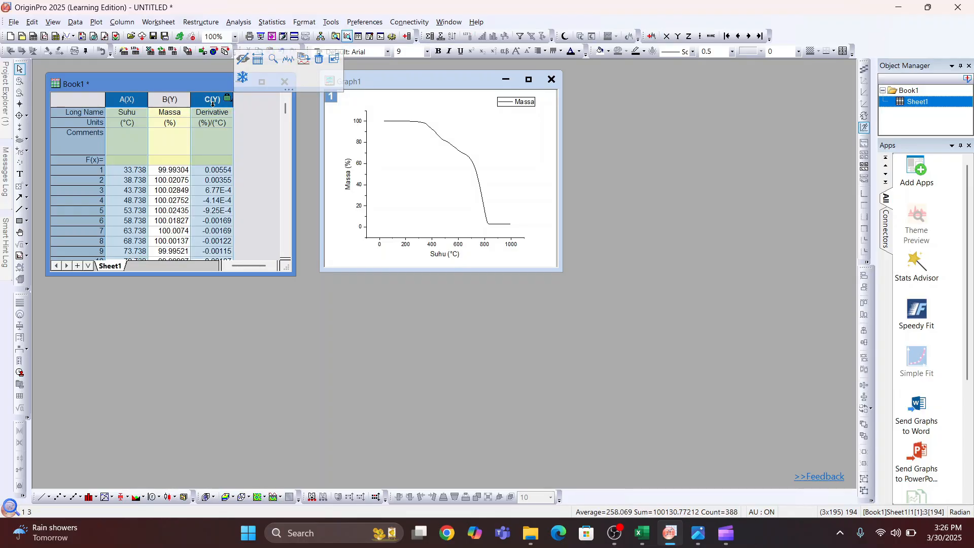
pyautogui.click(97, 23)
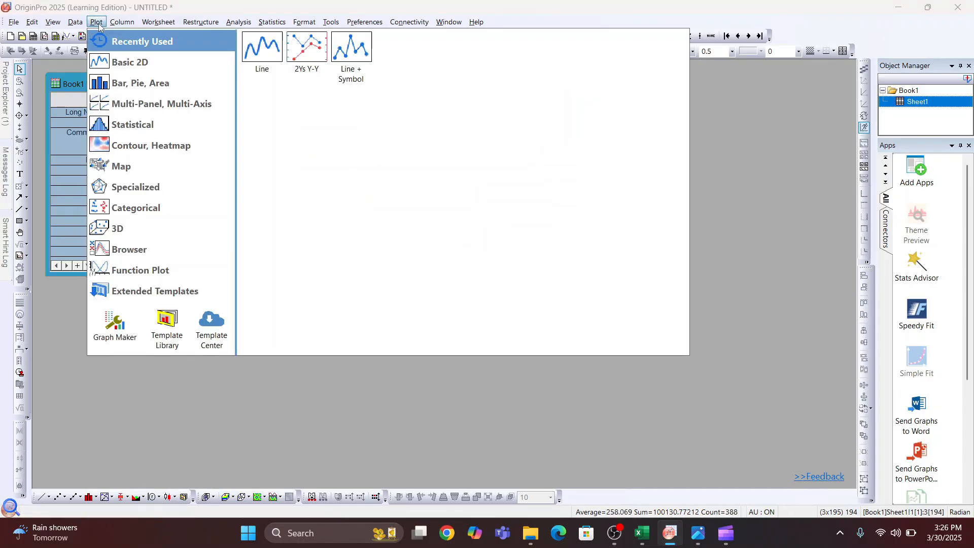
pyautogui.click(263, 48)
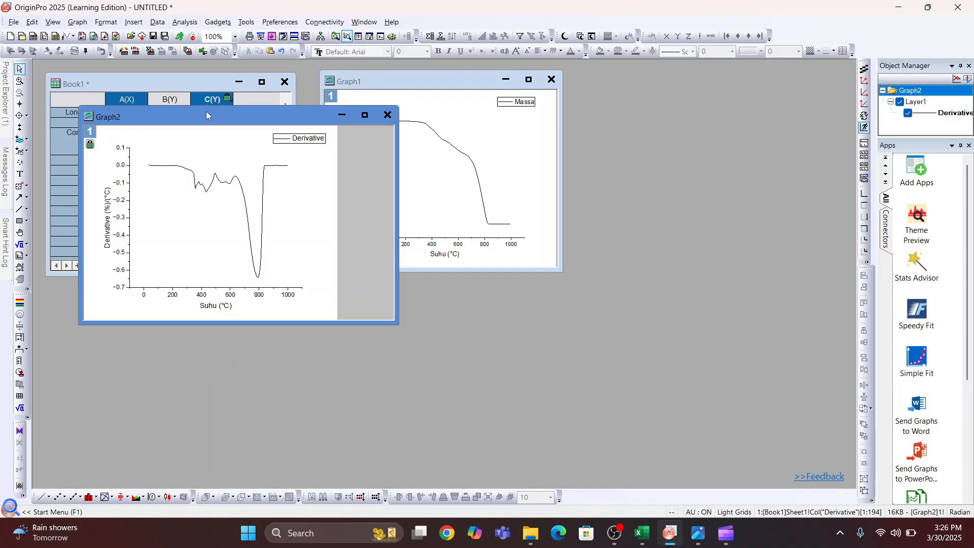
pyautogui.moveTo(206, 115); pyautogui.dragTo(601, 91)
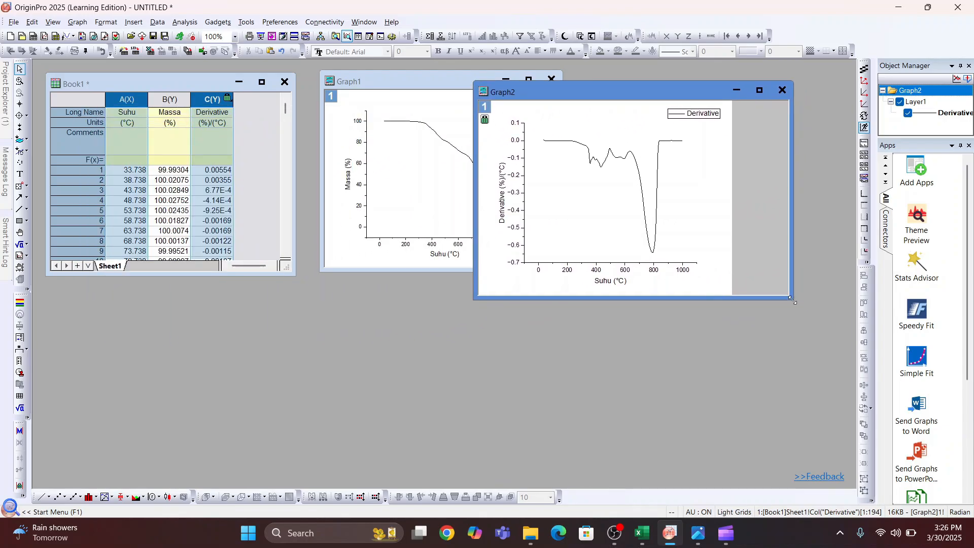
pyautogui.moveTo(793, 301); pyautogui.dragTo(714, 284)
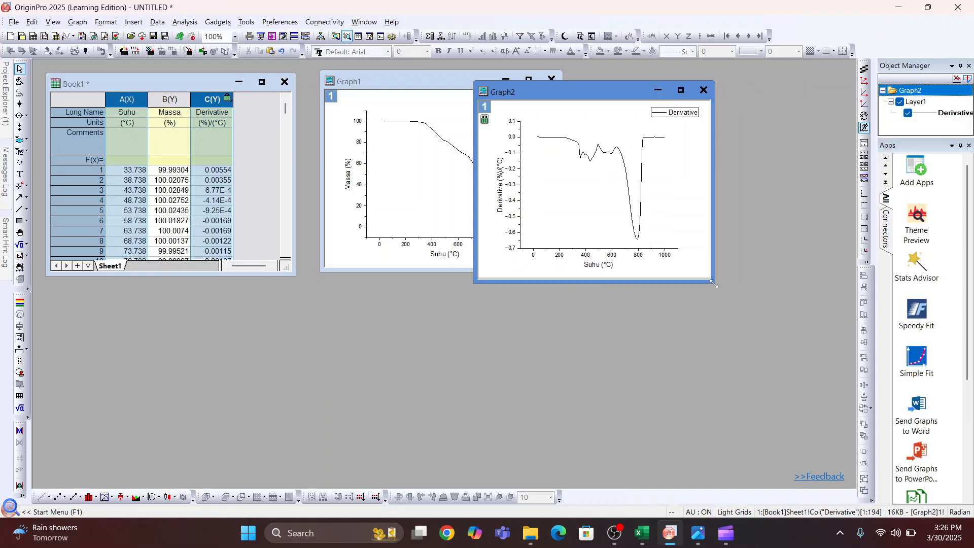
pyautogui.moveTo(608, 98); pyautogui.dragTo(713, 89)
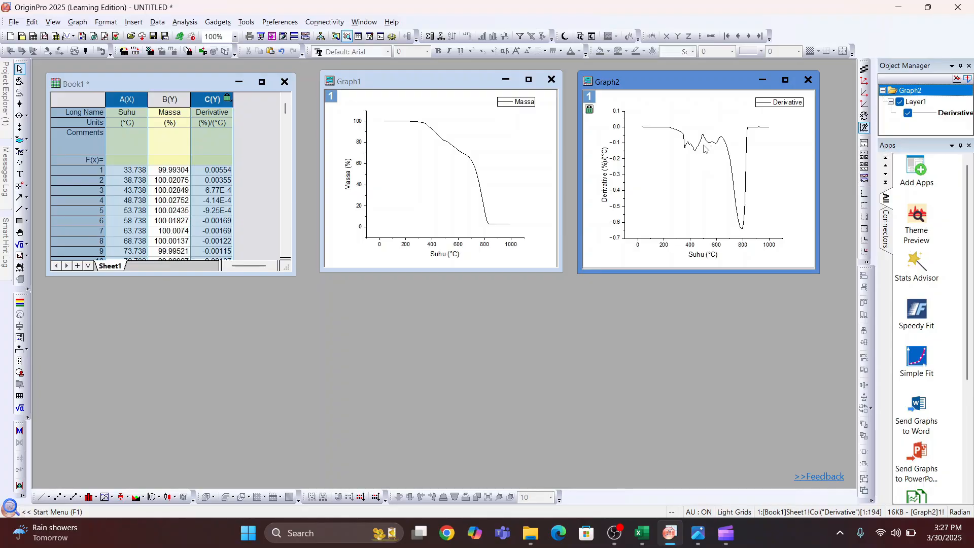
# Step: Smooth the Derivative curve with the Adjacent-Averaging method and 5 points of window, previewing the result before applying it to a new column
pyautogui.moveTo(703, 134)
pyautogui.click(187, 25)
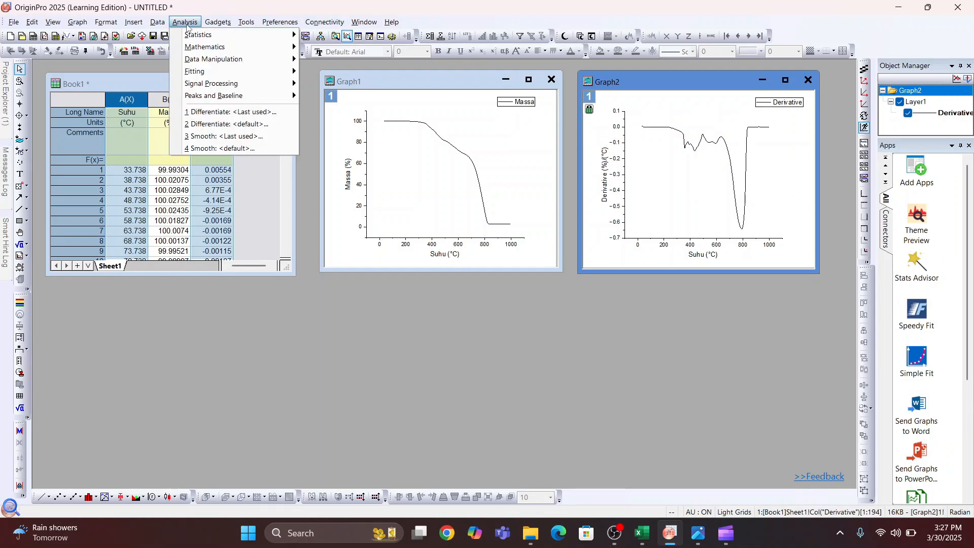
pyautogui.moveTo(192, 49)
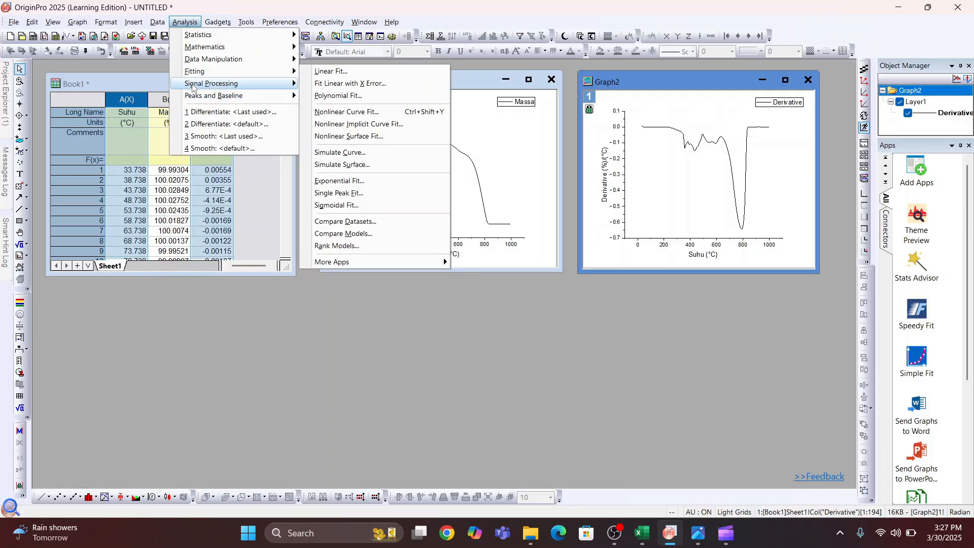
pyautogui.moveTo(193, 88)
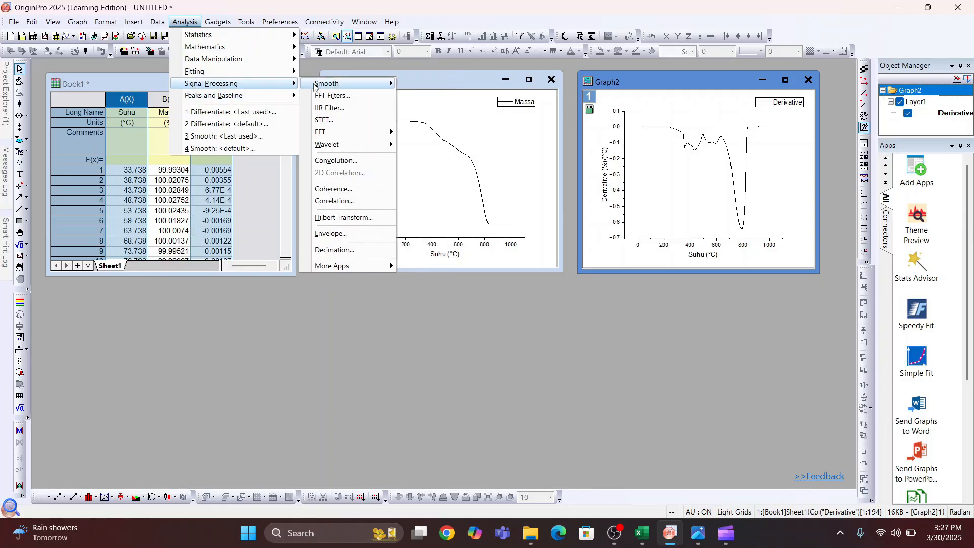
pyautogui.moveTo(317, 86)
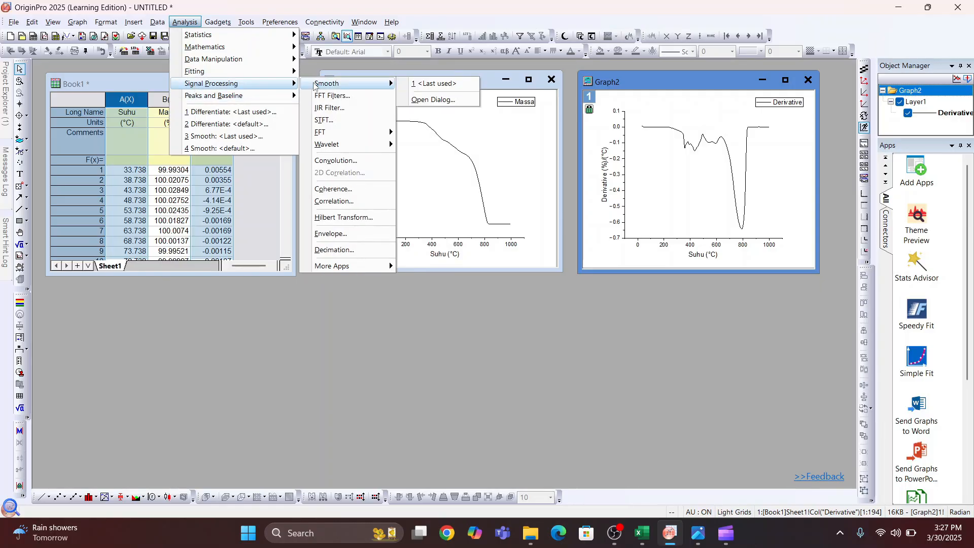
pyautogui.click(429, 100)
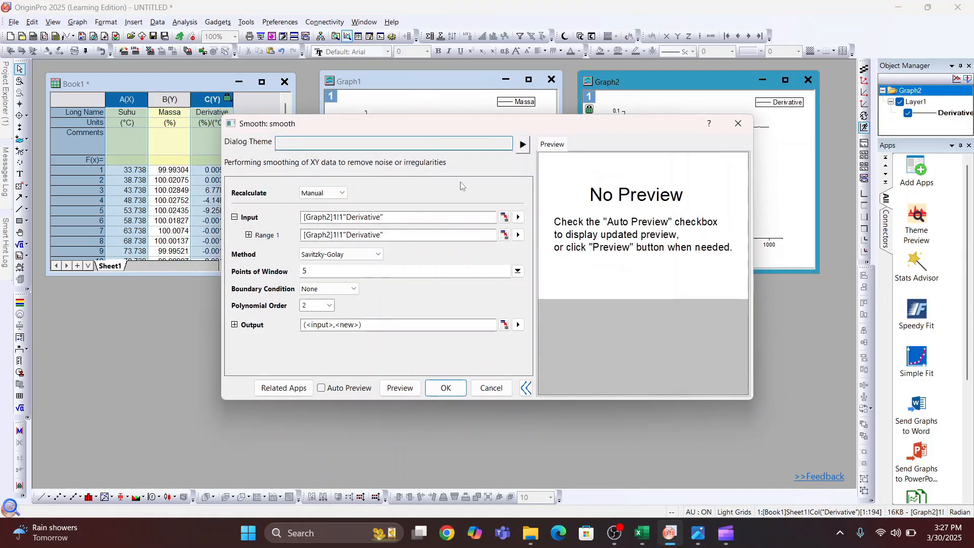
pyautogui.click(382, 252)
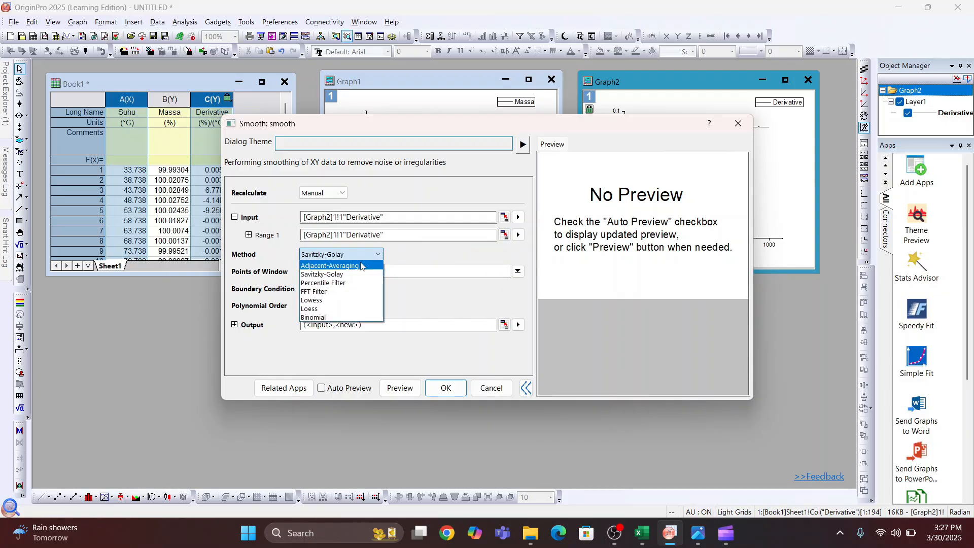
pyautogui.click(362, 266)
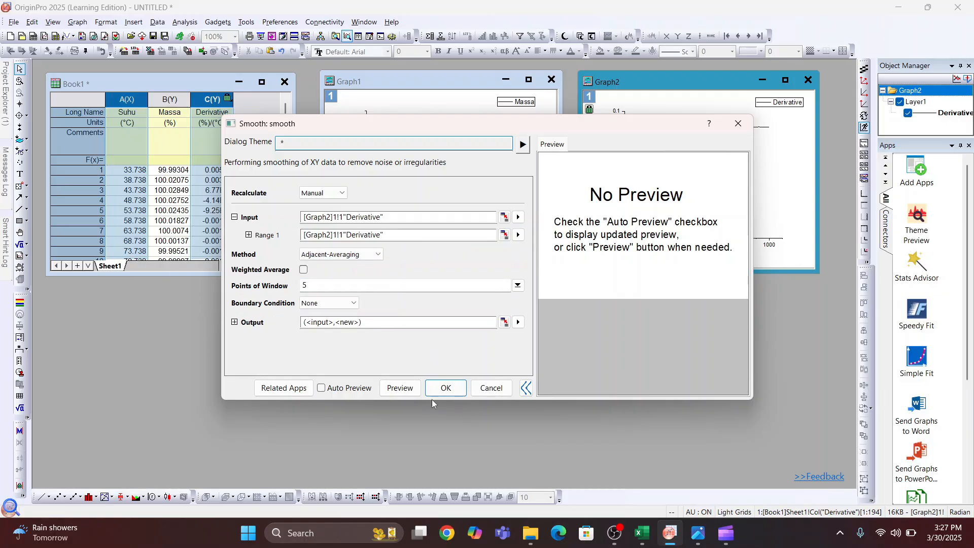
pyautogui.click(400, 390)
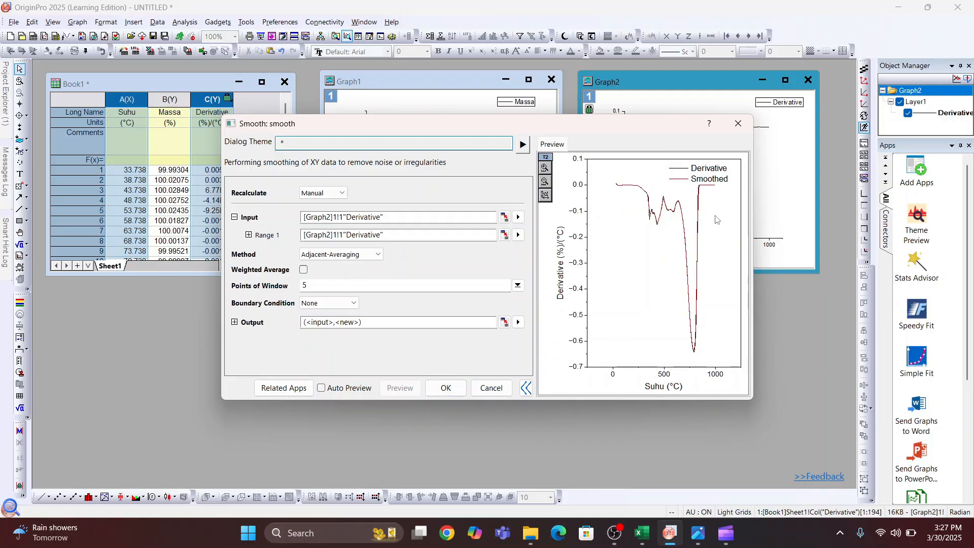
pyautogui.click(449, 392)
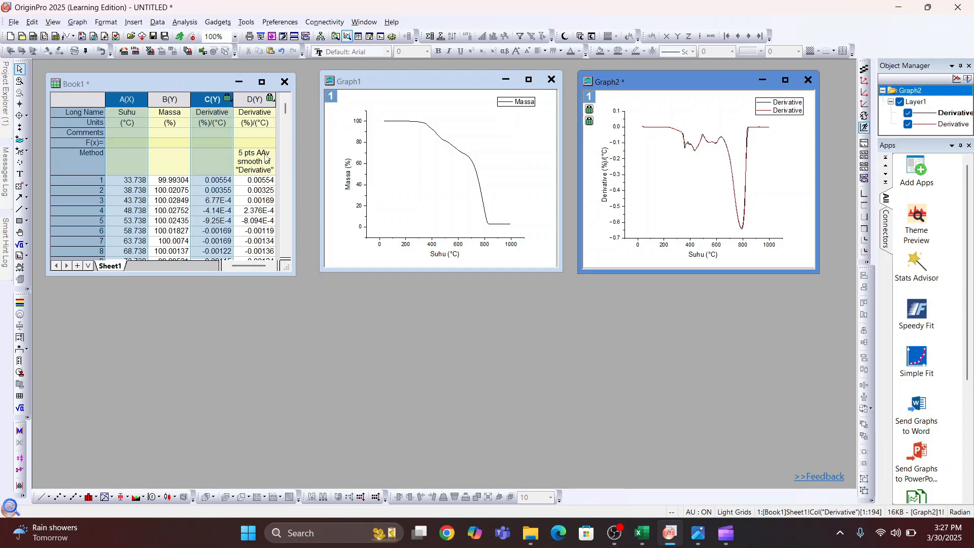
# Step: Clear the Method text of the smoothed derivative column D(Y)
pyautogui.click(247, 164)
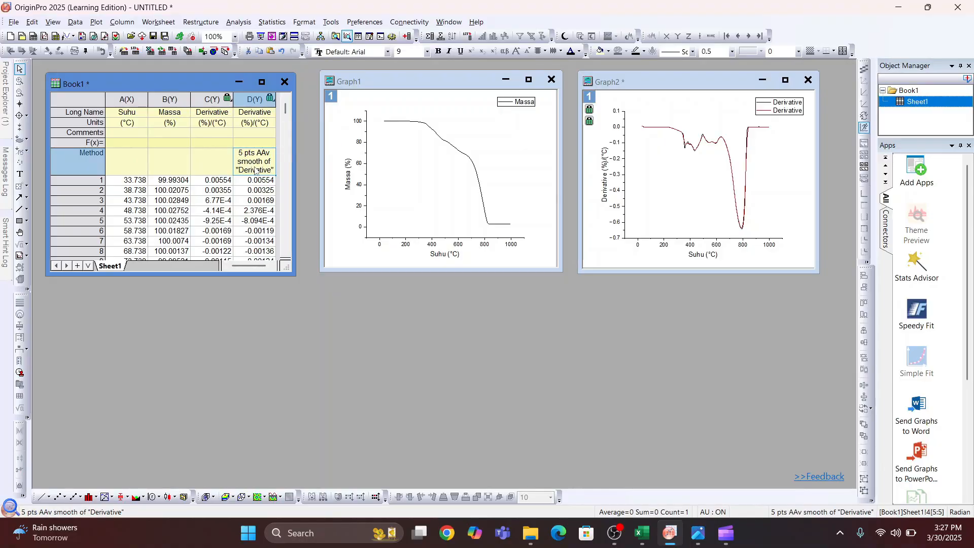
pyautogui.doubleClick(267, 170)
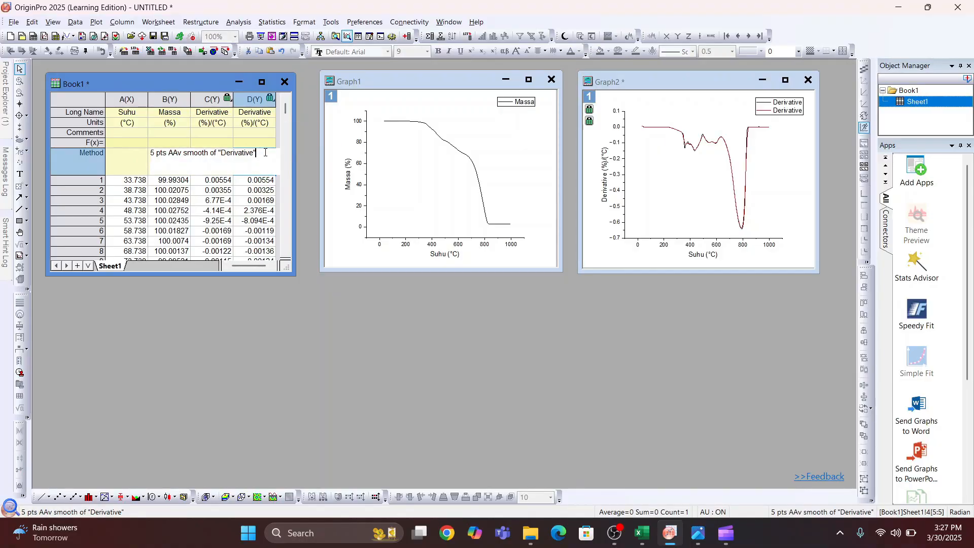
pyautogui.press('BackSpace')
pyautogui.press('BackSpace')
pyautogui.press('BackSpace')
pyautogui.press('BackSpace')
pyautogui.press('BackSpace')
pyautogui.press('BackSpace')
pyautogui.press('BackSpace')
pyautogui.press('BackSpace')
pyautogui.press('BackSpace')
pyautogui.press('BackSpace')
pyautogui.press('BackSpace')
pyautogui.press('BackSpace')
pyautogui.press('BackSpace')
pyautogui.press('BackSpace')
pyautogui.press('BackSpace')
pyautogui.press('BackSpace')
pyautogui.press('BackSpace')
pyautogui.press('BackSpace')
pyautogui.press('BackSpace')
pyautogui.press('BackSpace')
pyautogui.press('BackSpace')
pyautogui.press('BackSpace')
pyautogui.press('BackSpace')
pyautogui.press('BackSpace')
pyautogui.press('BackSpace')
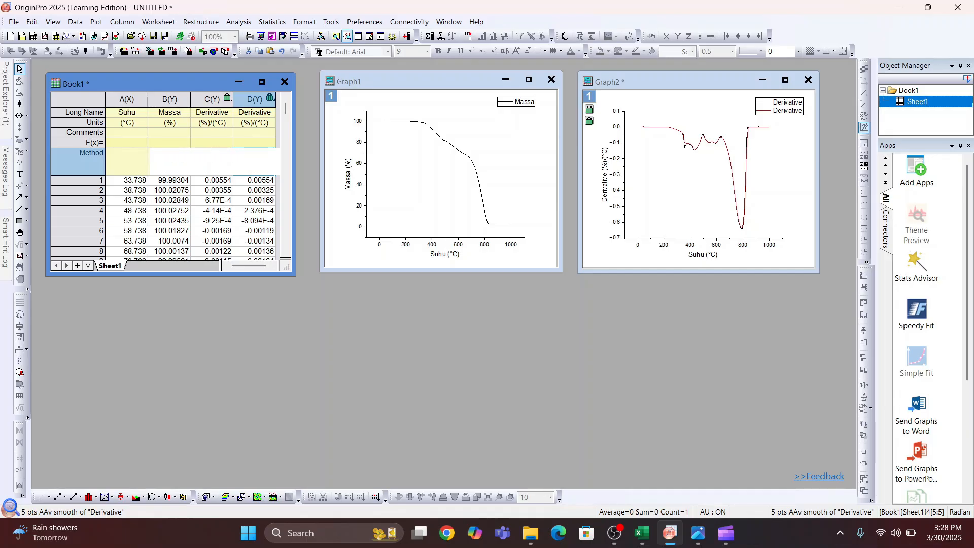
pyautogui.click(211, 212)
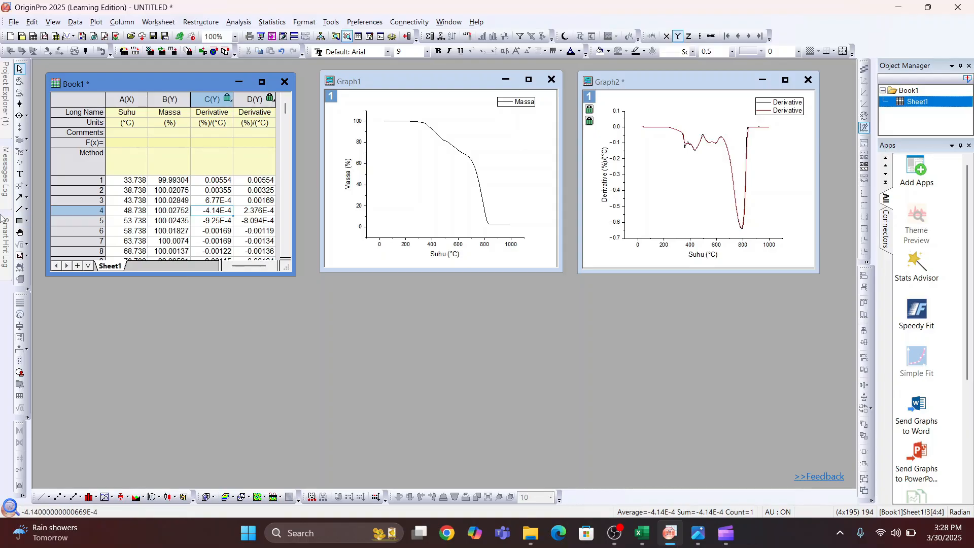
# Step: Plot the smoothed derivative column D(Y) against Suhu as a line graph, then shrink its window and move it below the other graphs
pyautogui.moveTo(4, 187)
pyautogui.click(130, 100)
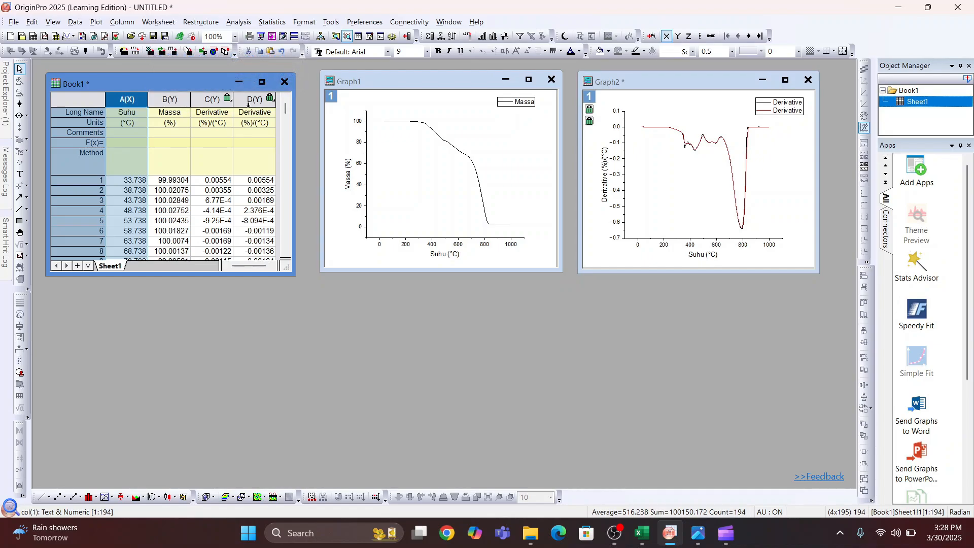
pyautogui.keyDown('ctrl'); pyautogui.click(249, 100); pyautogui.keyUp('ctrl')
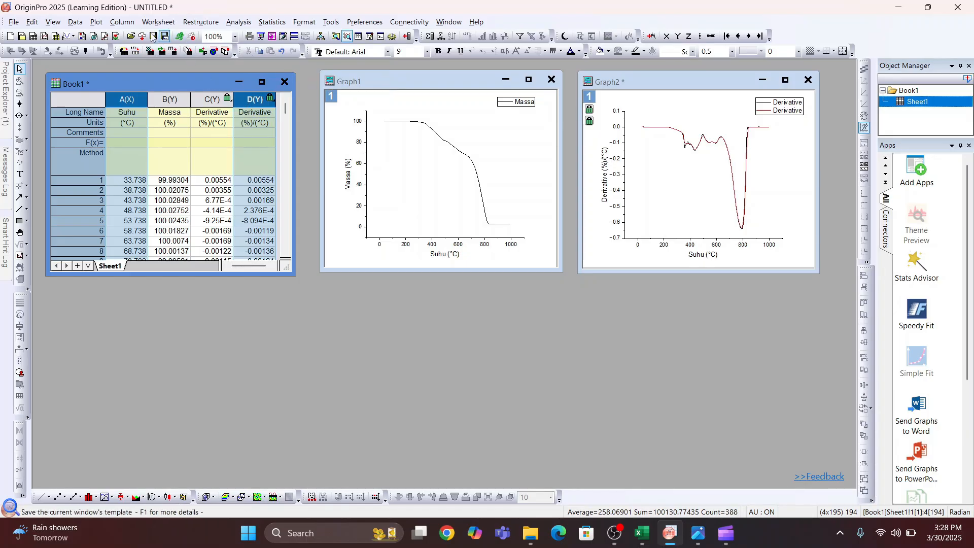
pyautogui.click(96, 25)
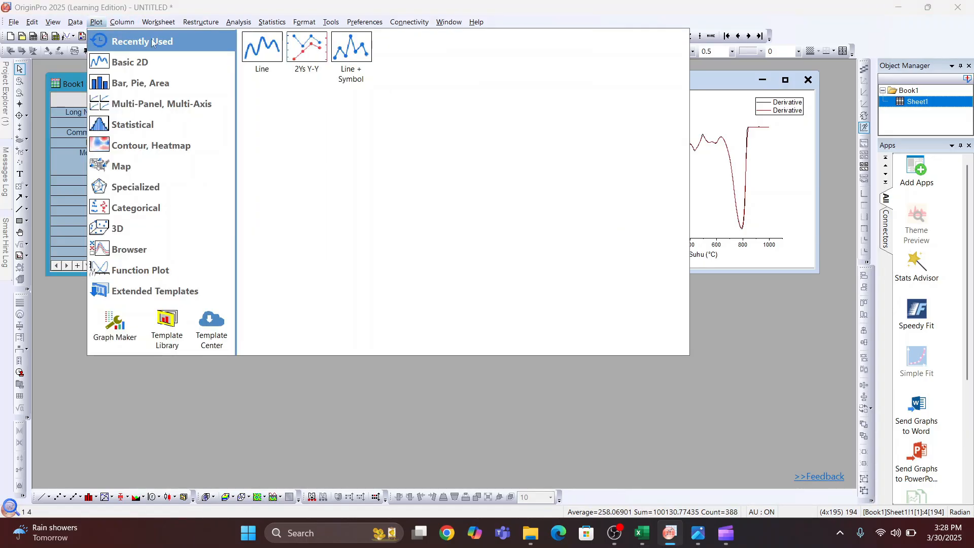
pyautogui.click(274, 55)
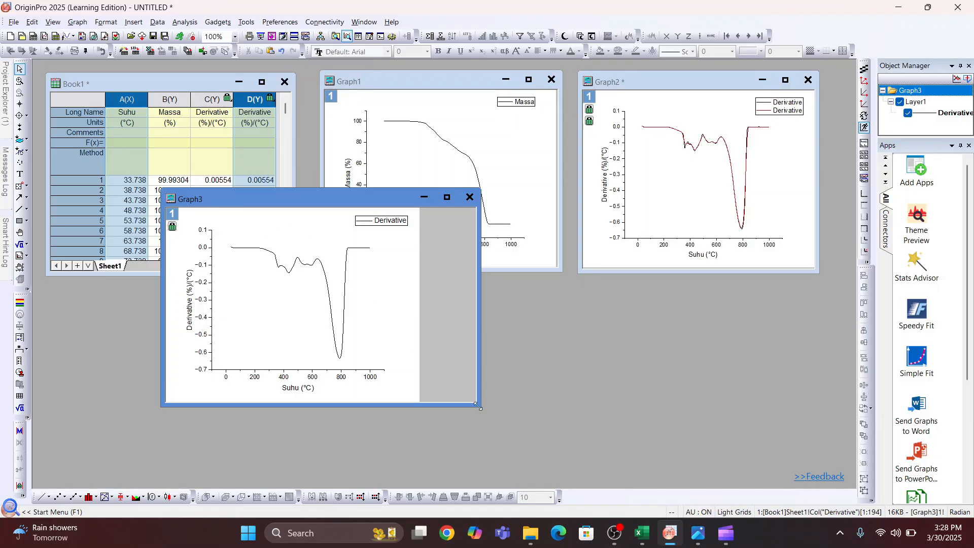
pyautogui.moveTo(478, 406); pyautogui.dragTo(415, 401)
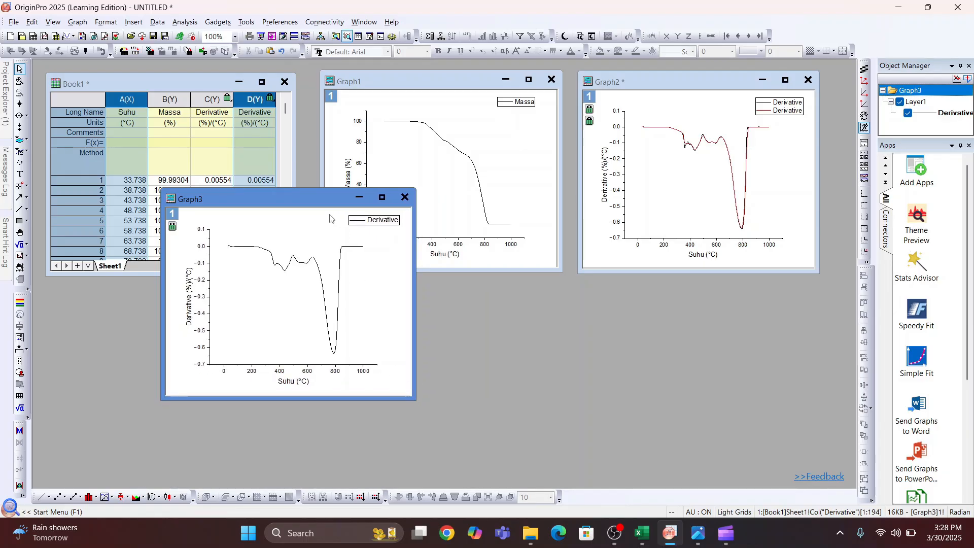
pyautogui.moveTo(291, 193); pyautogui.dragTo(510, 211)
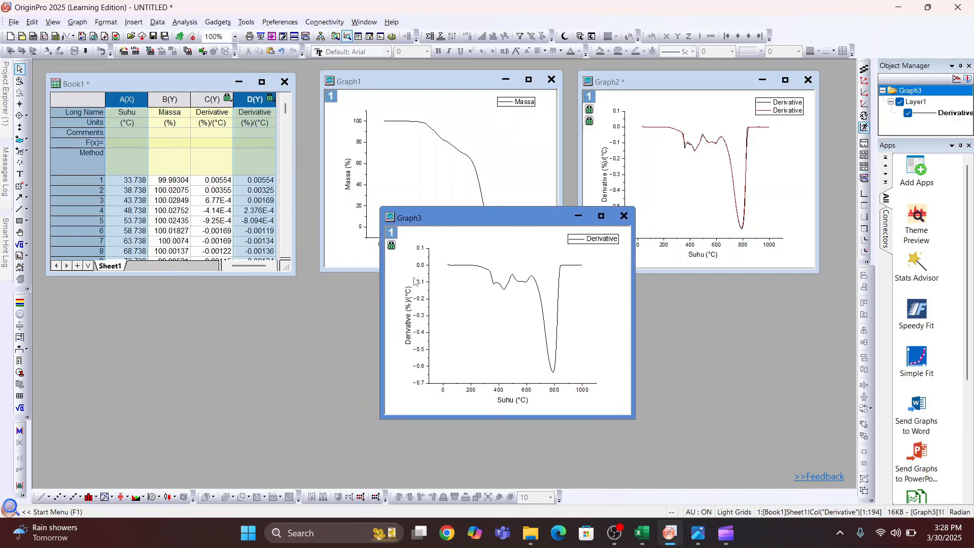